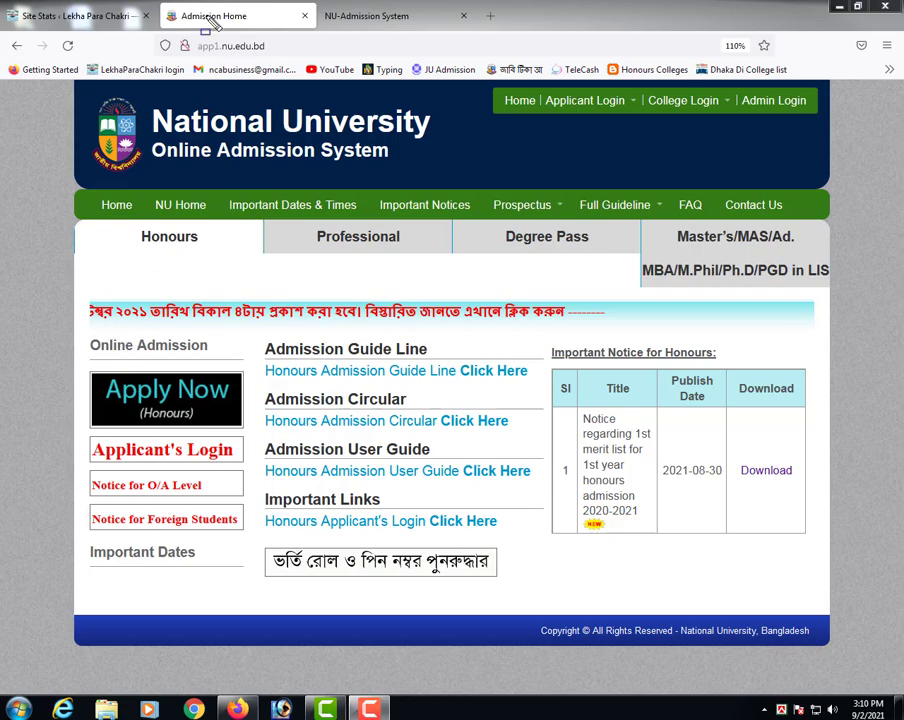
Open the Honours applicant login page from the National University admission home page.
{"action": "left_click_drag", "start_coordinate": [230, 46], "coordinate": [208, 58]}
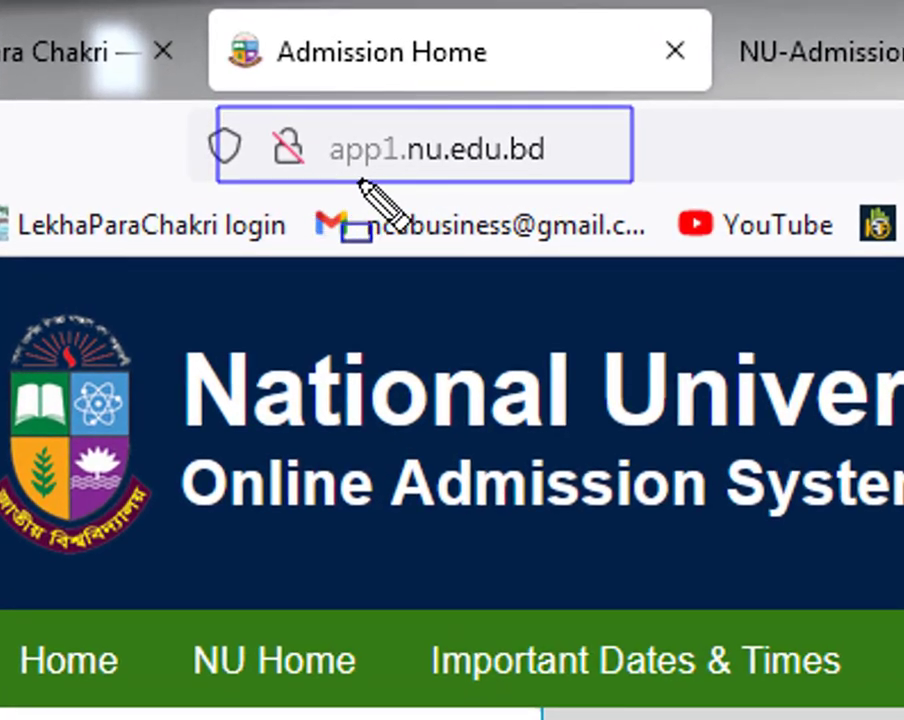
{"action": "mouse_move", "coordinate": [362, 183]}
{"action": "left_mouse_down"}
{"action": "mouse_move", "coordinate": [374, 195]}
{"action": "mouse_move", "coordinate": [424, 174]}
{"action": "mouse_move", "coordinate": [571, 178]}
{"action": "mouse_move", "coordinate": [480, 430]}
{"action": "mouse_move", "coordinate": [300, 260]}
{"action": "mouse_move", "coordinate": [250, 254]}
{"action": "mouse_move", "coordinate": [899, 645]}
{"action": "mouse_move", "coordinate": [834, 642]}
{"action": "mouse_move", "coordinate": [50, 456]}
{"action": "mouse_move", "coordinate": [157, 440]}
{"action": "mouse_move", "coordinate": [256, 465]}
{"action": "left_mouse_up"}
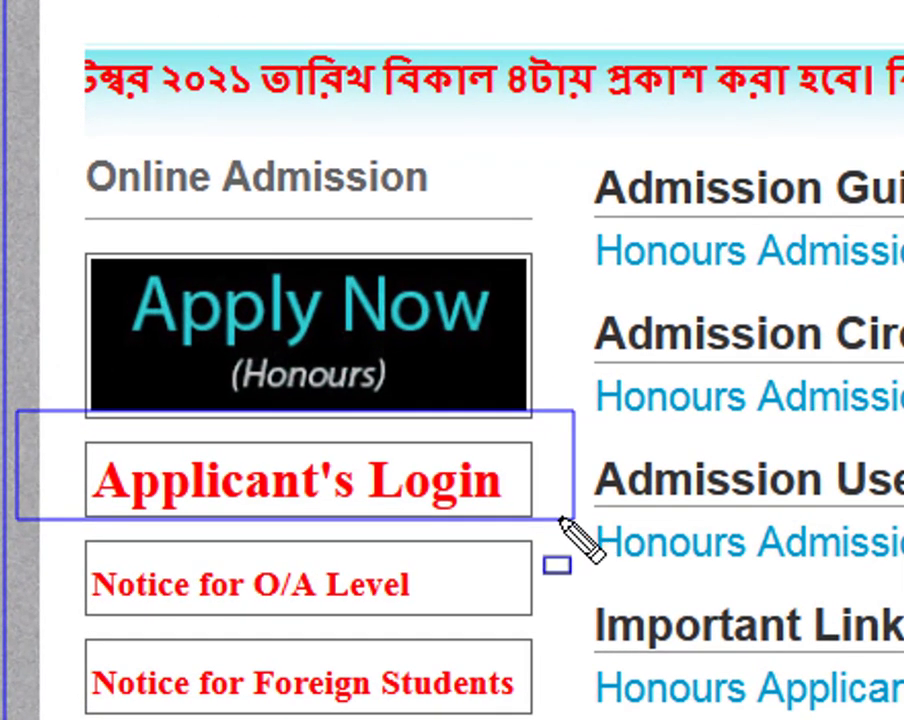
{"action": "right_click", "coordinate": [245, 514]}
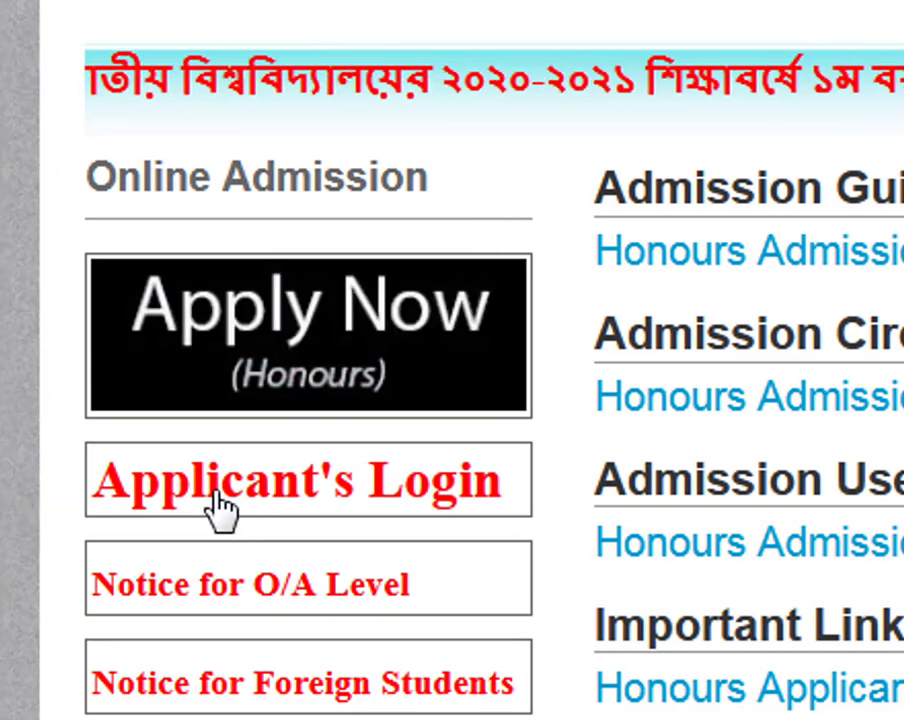
{"action": "left_click", "coordinate": [217, 495]}
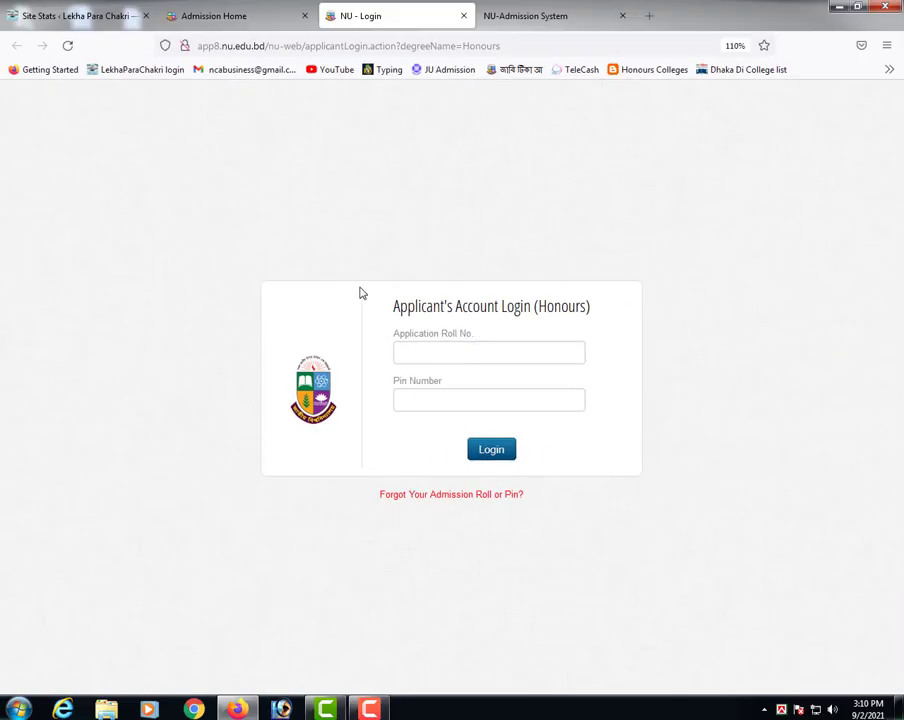
Log in to the Honours applicant account with a saved application roll number and its PIN.
{"action": "mouse_move", "coordinate": [362, 279]}
{"action": "left_mouse_down"}
{"action": "mouse_move", "coordinate": [588, 438]}
{"action": "mouse_move", "coordinate": [598, 430]}
{"action": "left_mouse_up"}
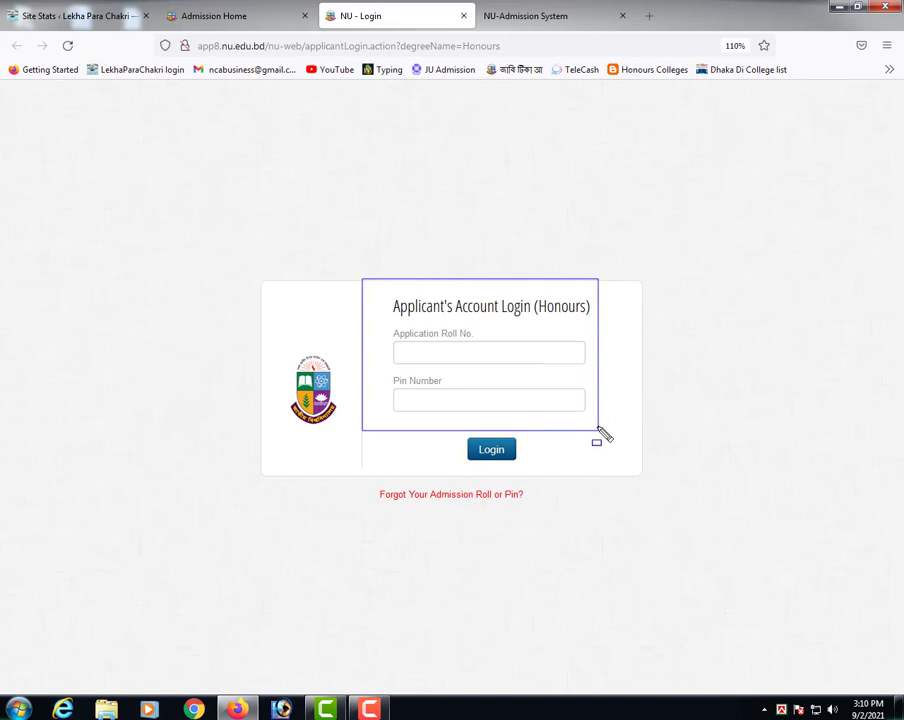
{"action": "right_click", "coordinate": [418, 345]}
{"action": "left_click", "coordinate": [418, 347]}
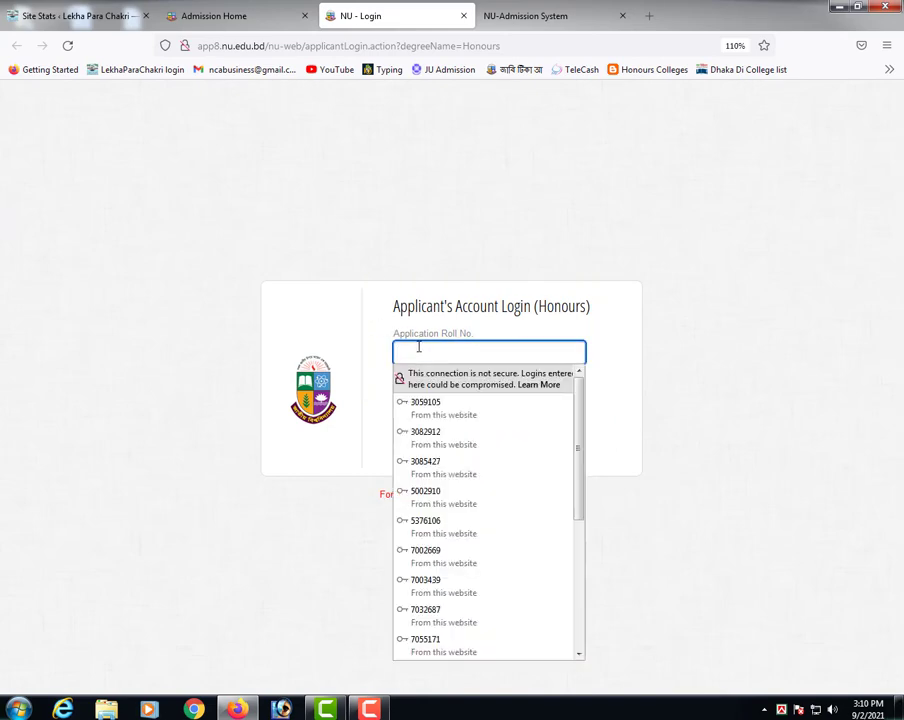
{"action": "left_click", "coordinate": [420, 462]}
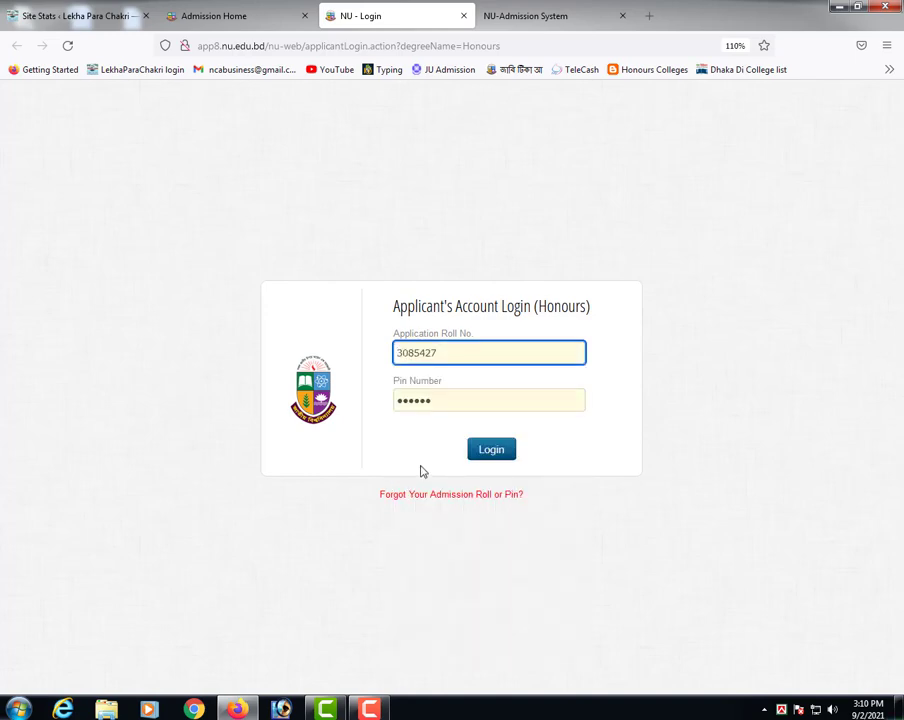
{"action": "left_click_drag", "start_coordinate": [447, 402], "coordinate": [390, 397]}
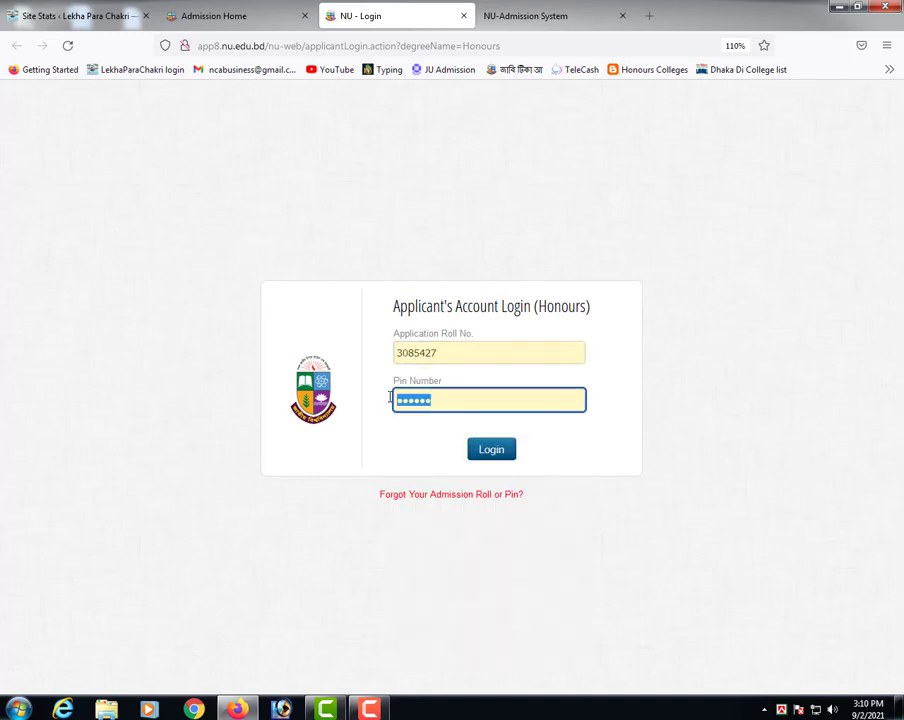
{"action": "left_click", "coordinate": [379, 408]}
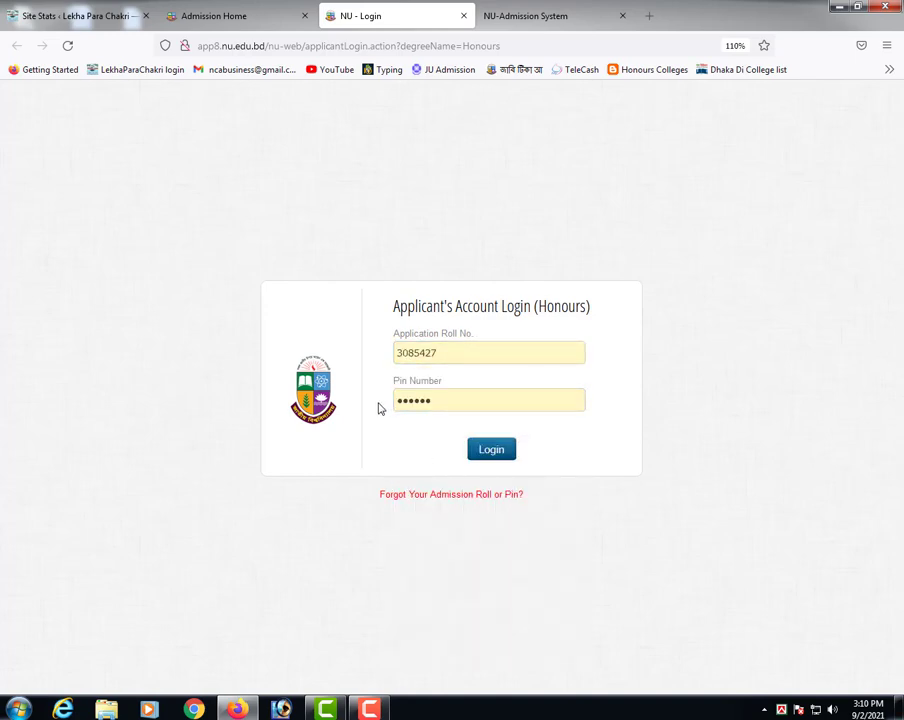
{"action": "left_click", "coordinate": [476, 448]}
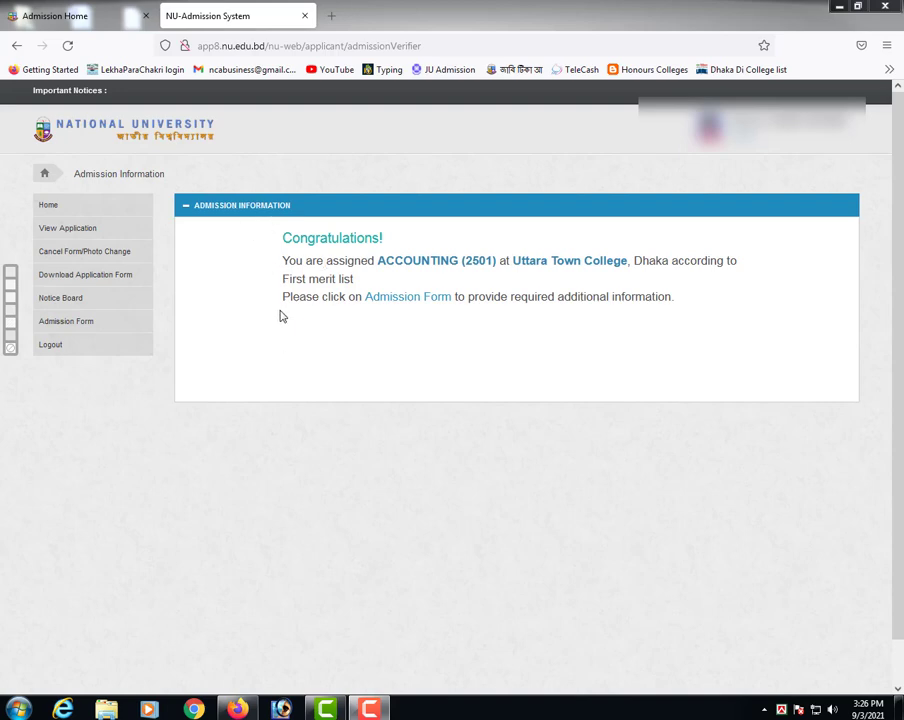
Review the assigned subject and college in the admission information, and open the Admission Form.
{"action": "mouse_move", "coordinate": [262, 224]}
{"action": "left_mouse_down"}
{"action": "mouse_move", "coordinate": [678, 310]}
{"action": "mouse_move", "coordinate": [772, 311]}
{"action": "left_mouse_up"}
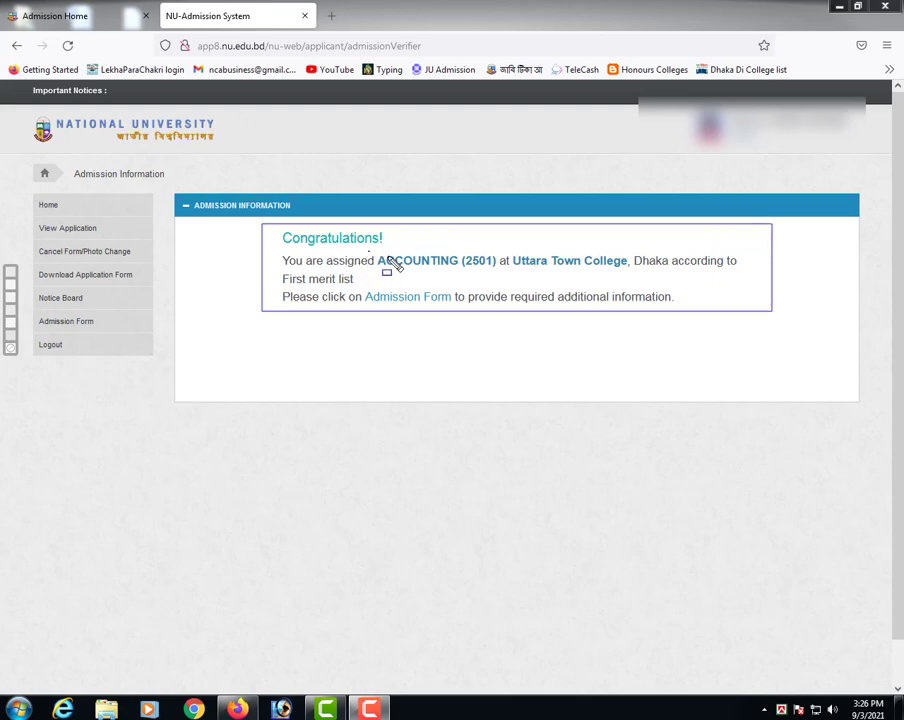
{"action": "left_click_drag", "start_coordinate": [368, 251], "coordinate": [460, 270]}
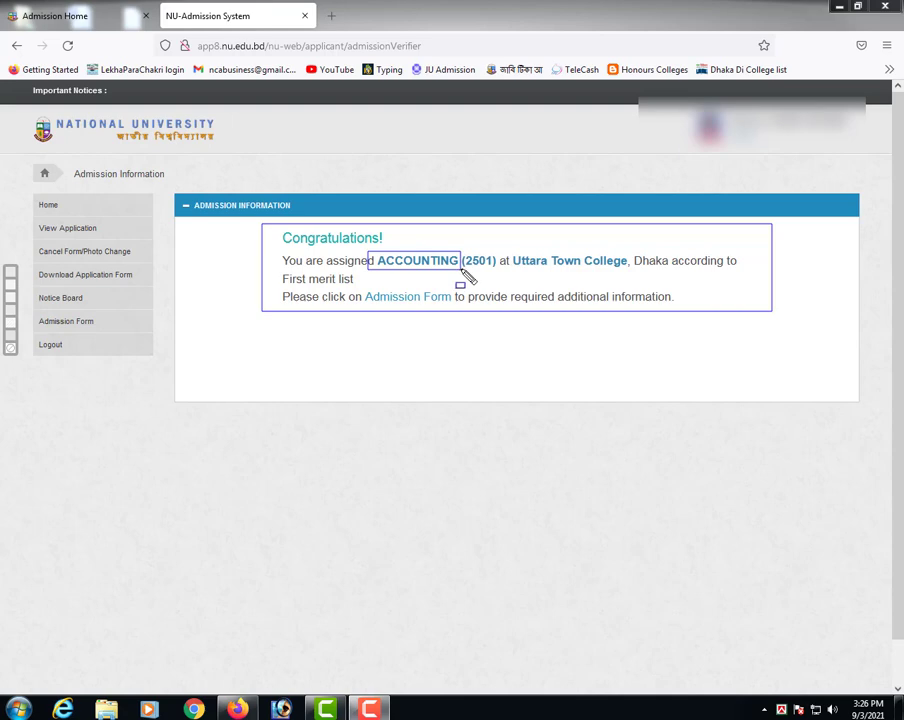
{"action": "mouse_move", "coordinate": [504, 244]}
{"action": "left_mouse_down"}
{"action": "mouse_move", "coordinate": [524, 256]}
{"action": "mouse_move", "coordinate": [633, 270]}
{"action": "left_mouse_up"}
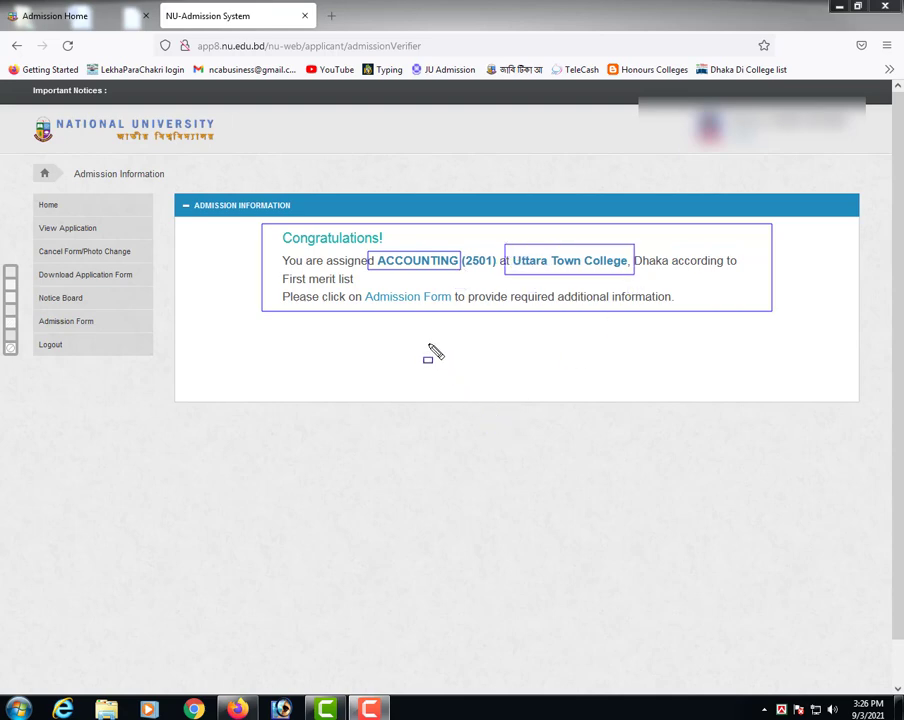
{"action": "key", "text": "e"}
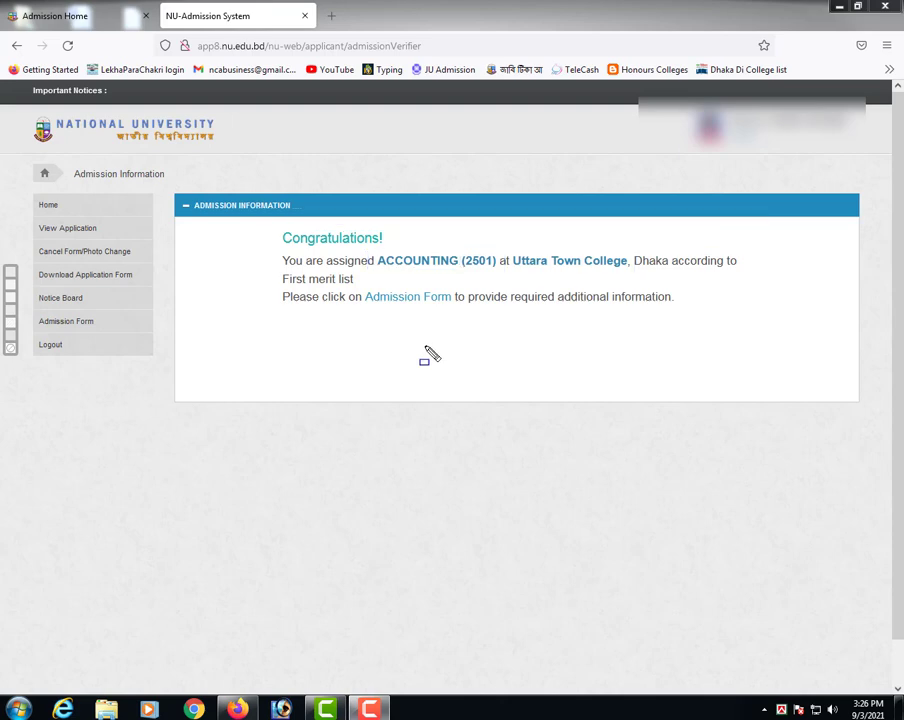
{"action": "left_click_drag", "start_coordinate": [352, 282], "coordinate": [460, 311]}
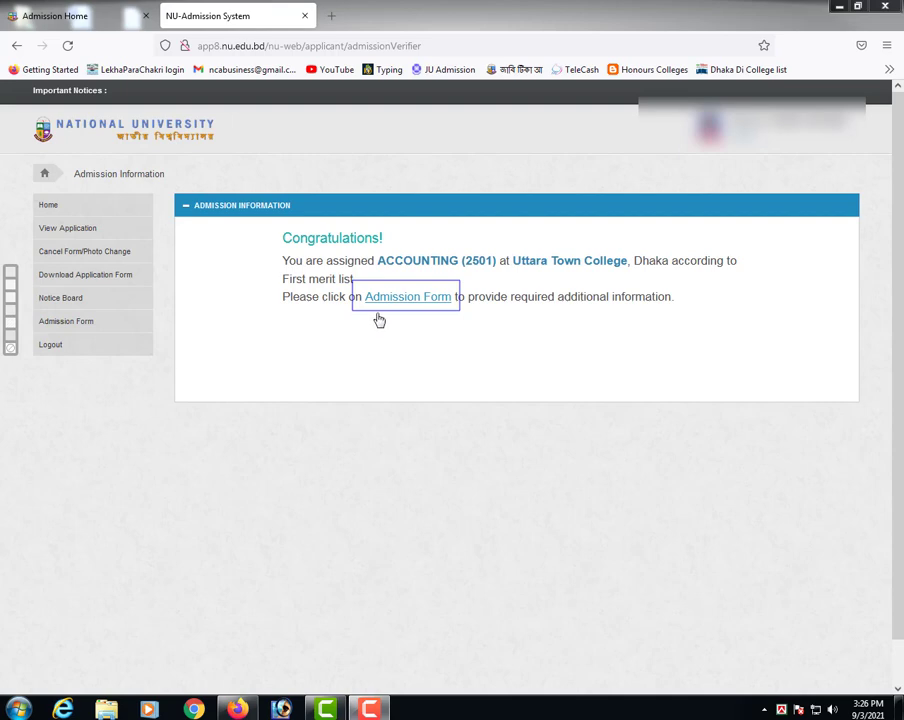
{"action": "key", "text": "Escape"}
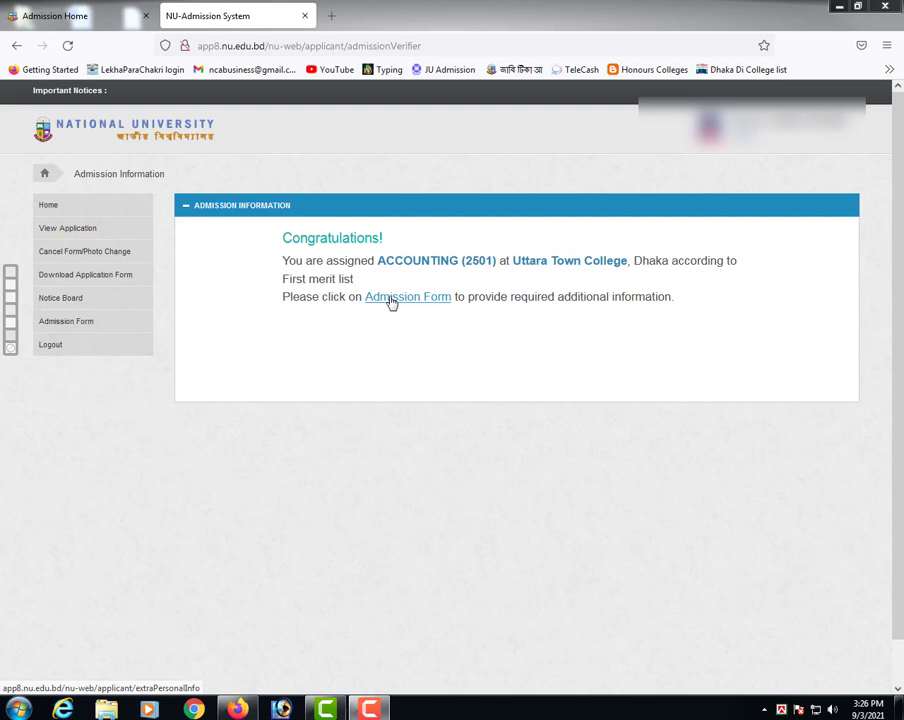
{"action": "left_click", "coordinate": [391, 298]}
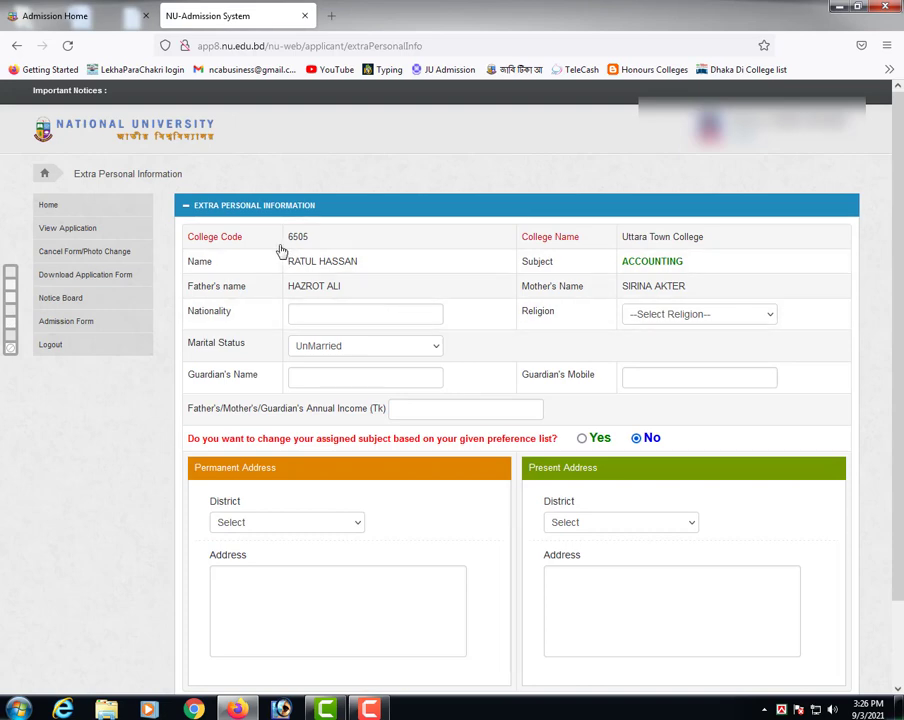
Set the applicant's nationality to BANGLADESHI, religion to Islam and marital status to UnMarried.
{"action": "left_click_drag", "start_coordinate": [279, 244], "coordinate": [352, 299]}
{"action": "left_click_drag", "start_coordinate": [518, 205], "coordinate": [727, 306]}
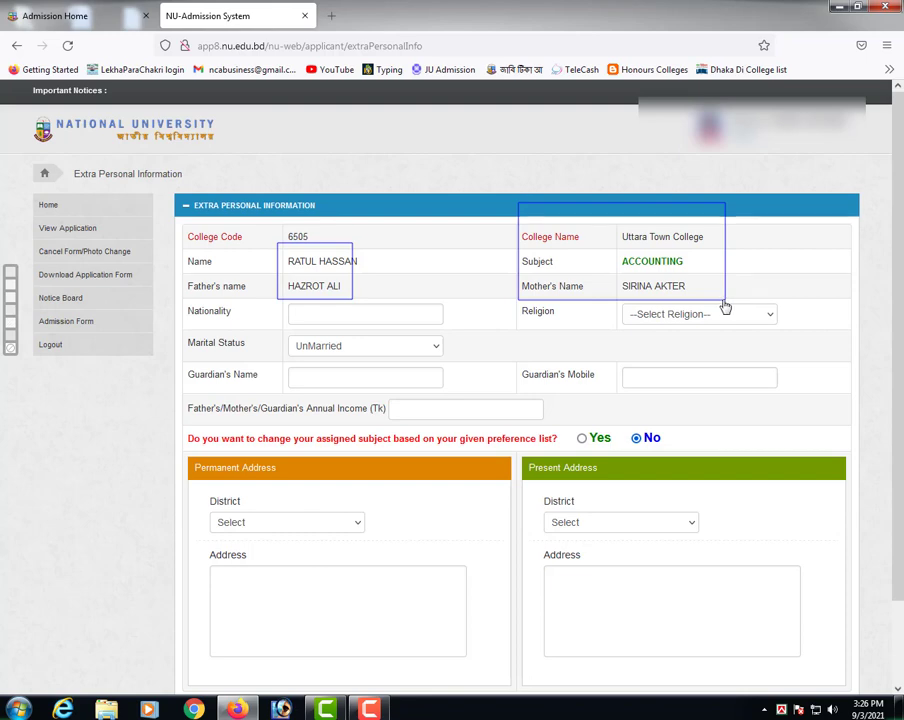
{"action": "key", "text": "Escape"}
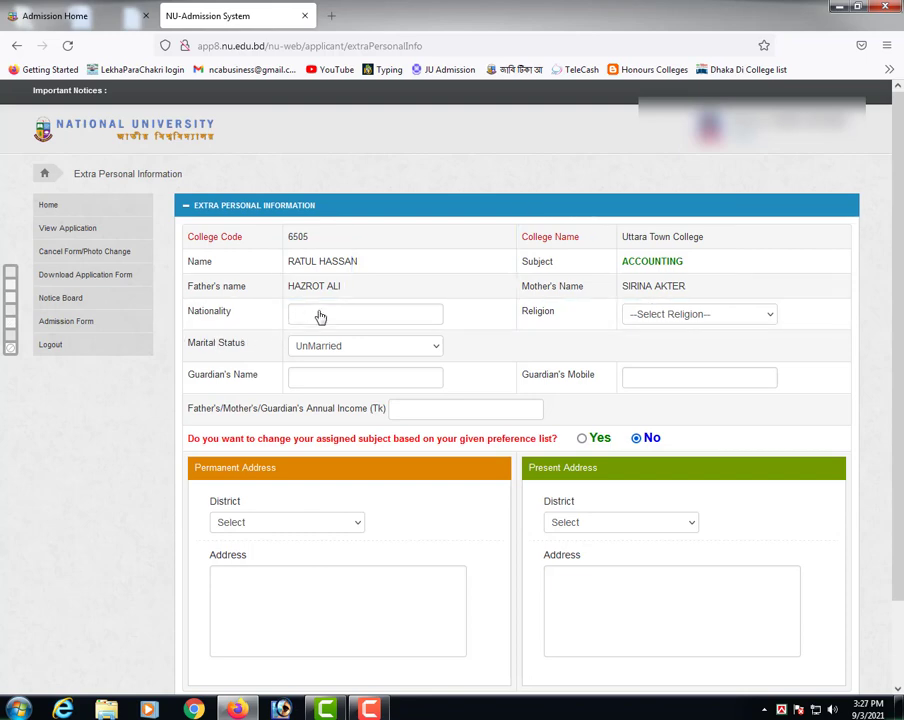
{"action": "left_click", "coordinate": [312, 316]}
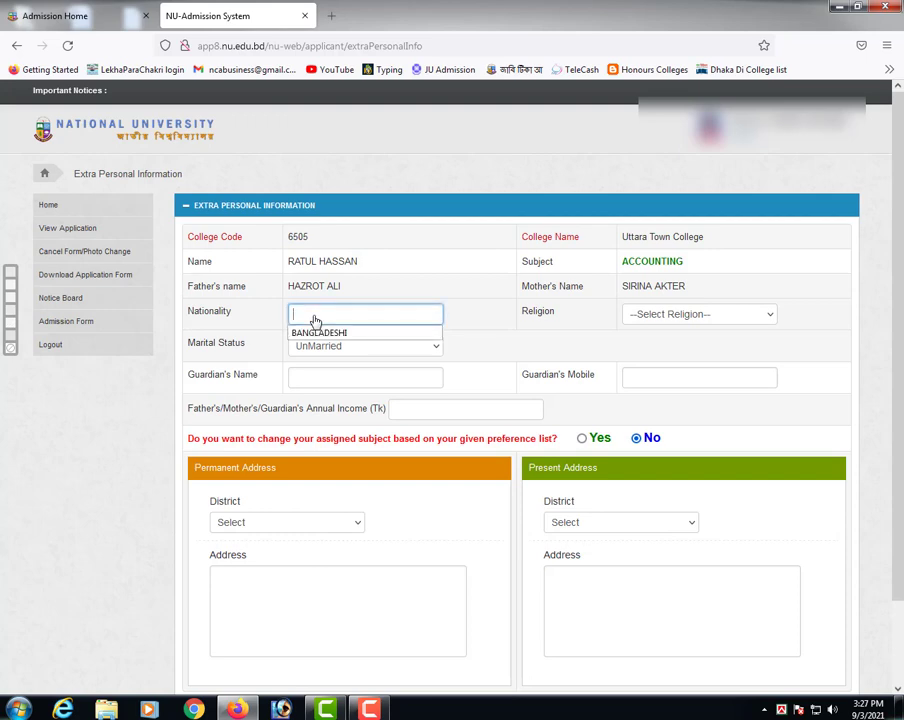
{"action": "left_click", "coordinate": [318, 333]}
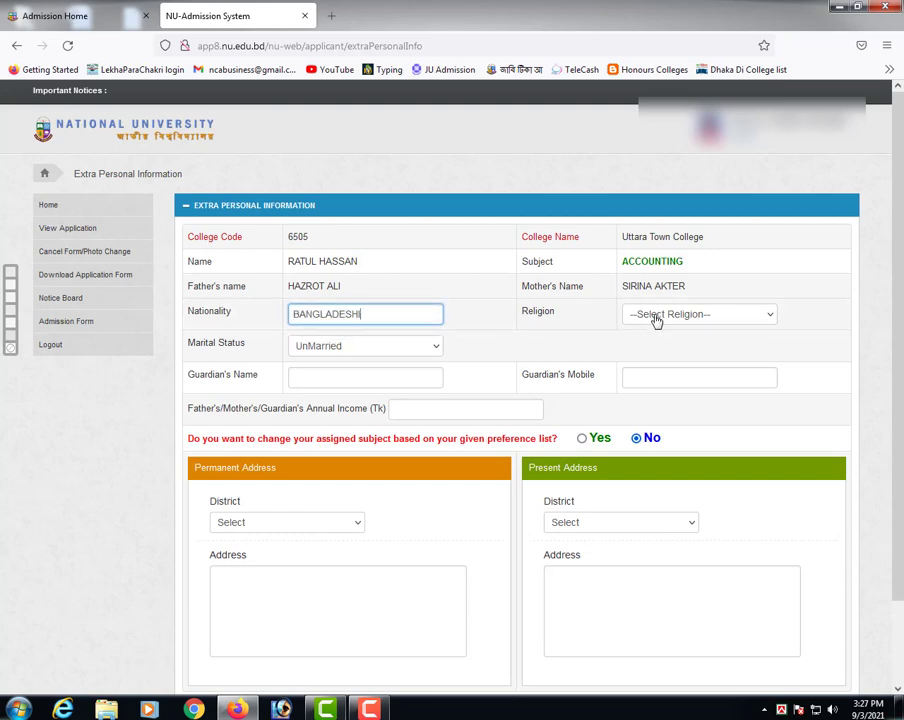
{"action": "left_click", "coordinate": [656, 315]}
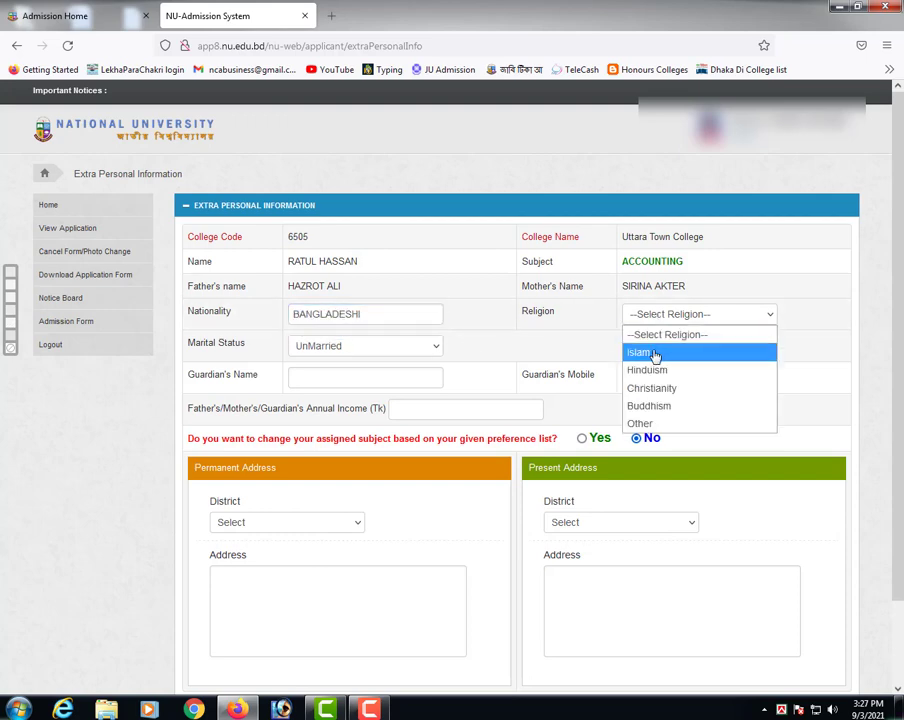
{"action": "left_click", "coordinate": [655, 354]}
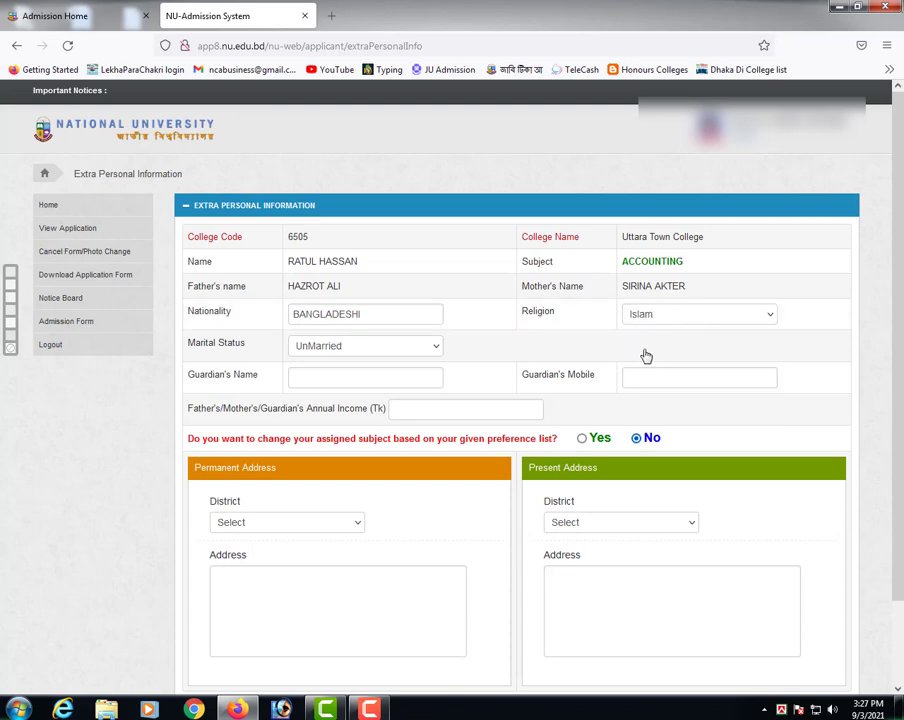
{"action": "left_click", "coordinate": [304, 346]}
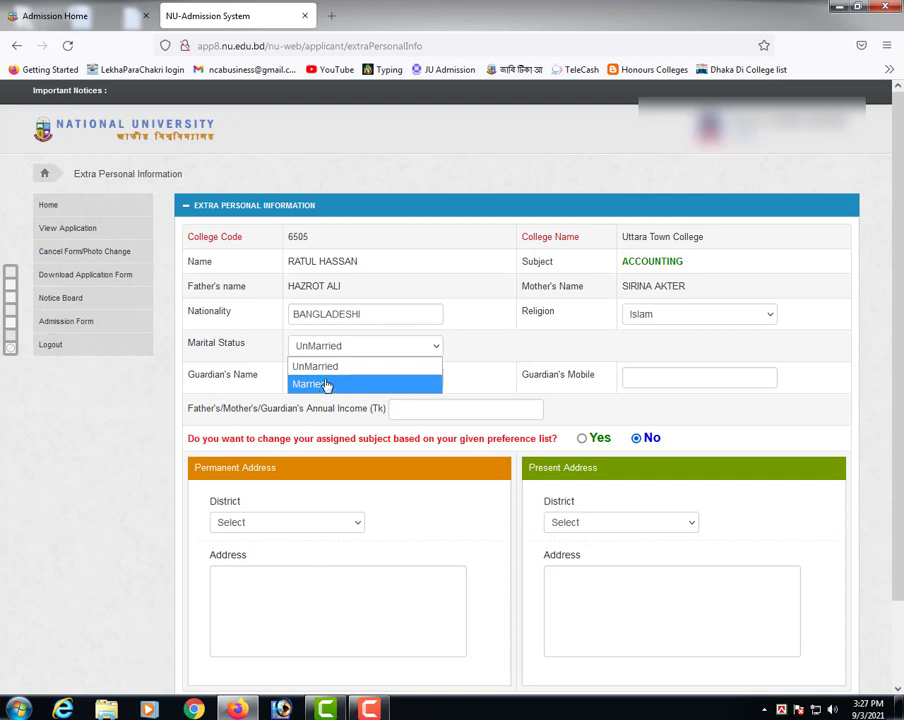
{"action": "left_click", "coordinate": [324, 367]}
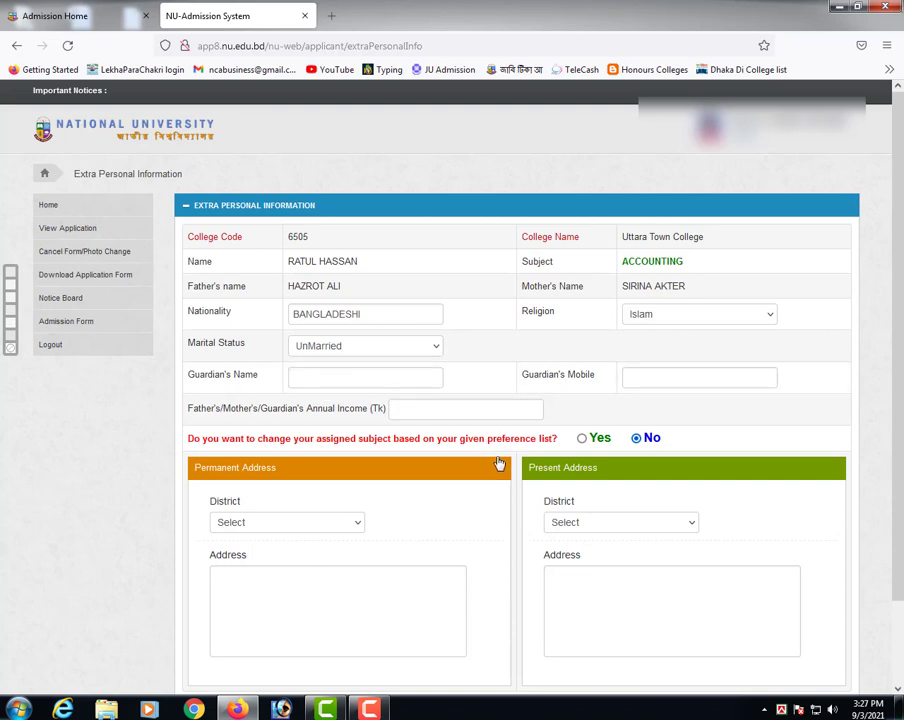
Copy the father's name from the applicant details into the Guardian's Name field.
{"action": "left_click", "coordinate": [311, 381]}
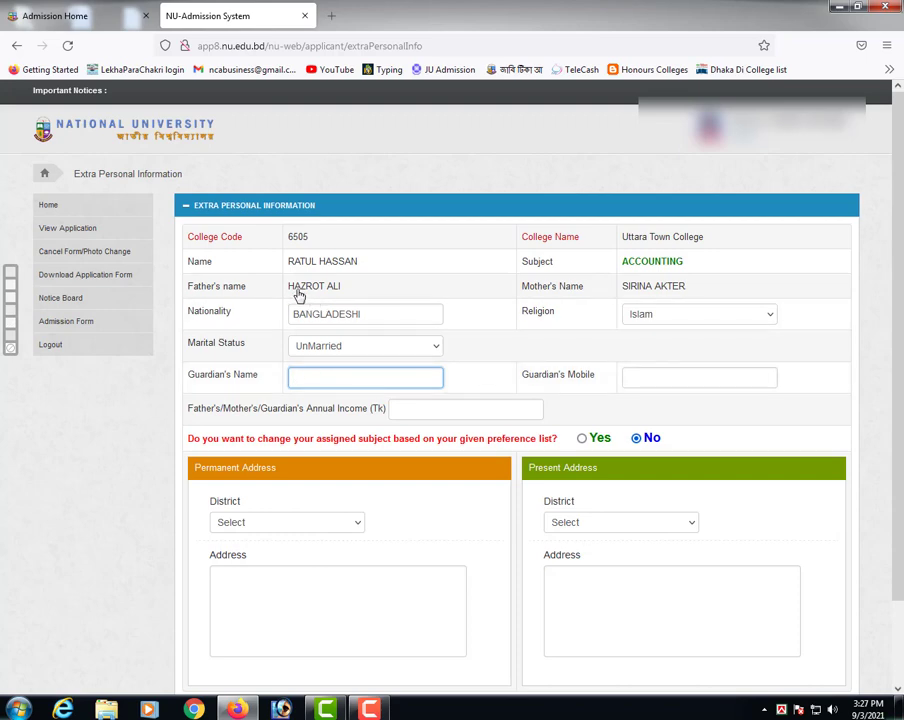
{"action": "left_click_drag", "start_coordinate": [285, 286], "coordinate": [355, 298]}
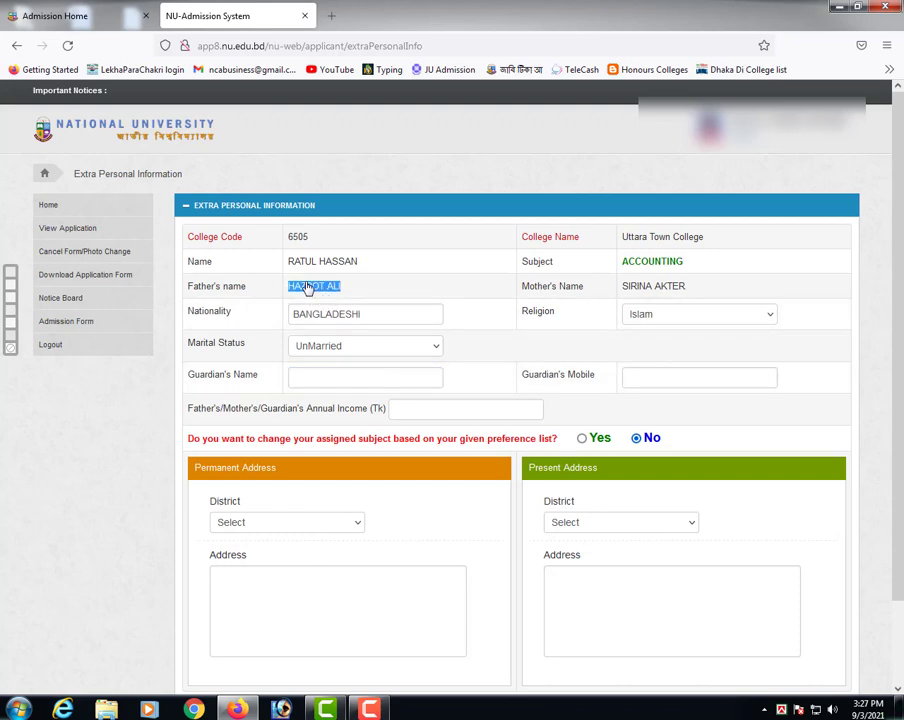
{"action": "right_click", "coordinate": [306, 289]}
{"action": "left_click", "coordinate": [341, 297]}
{"action": "left_click", "coordinate": [325, 386]}
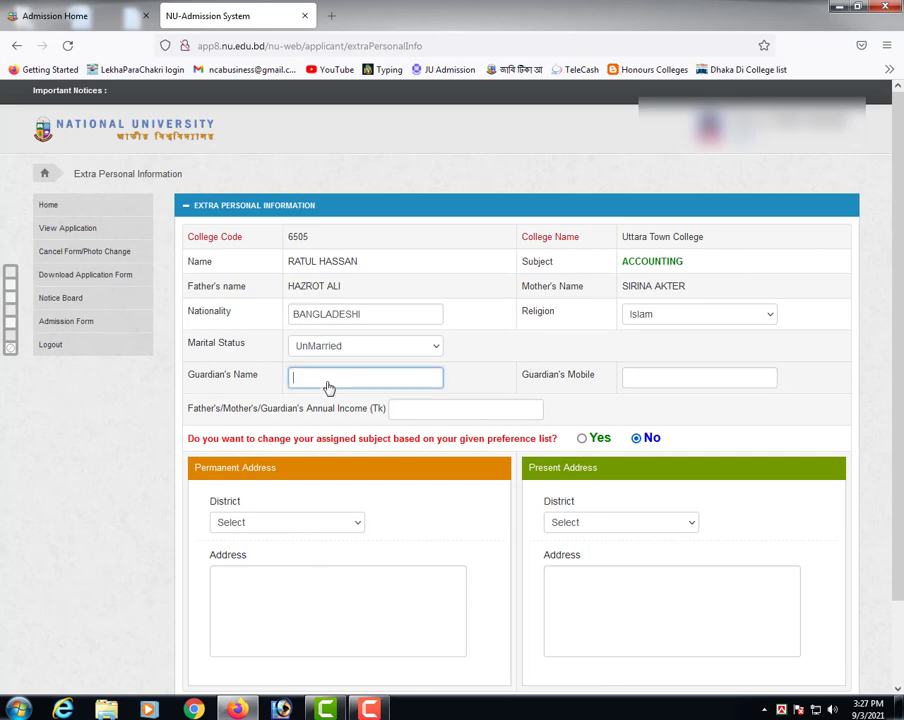
{"action": "right_click", "coordinate": [326, 385]}
{"action": "left_click", "coordinate": [365, 463]}
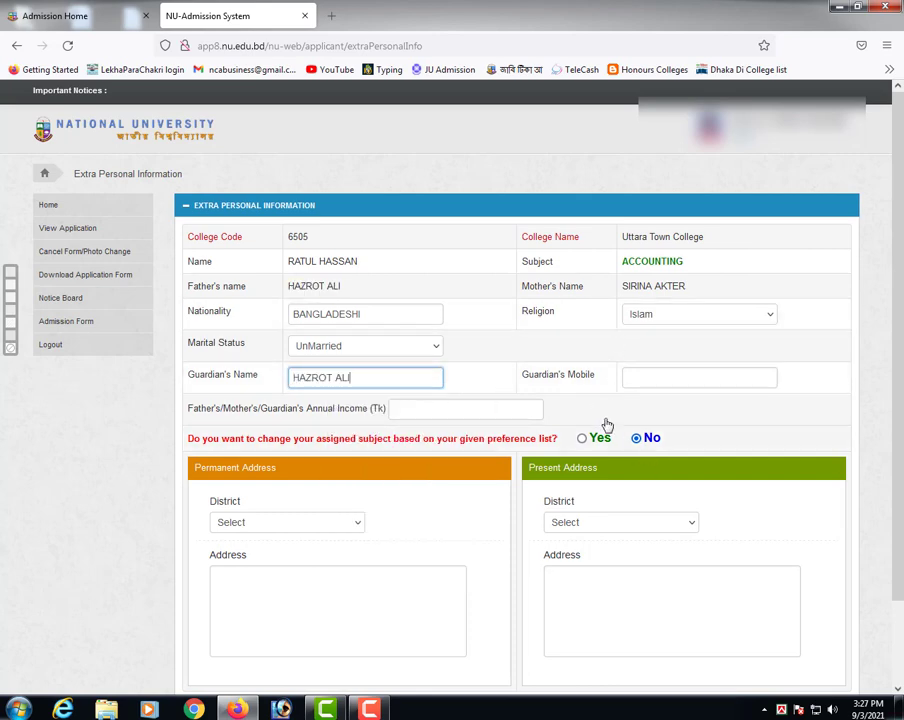
Set the guardian's annual income to 100000 Tk and fill in the guardian's mobile number from the saved entries.
{"action": "left_click", "coordinate": [410, 417]}
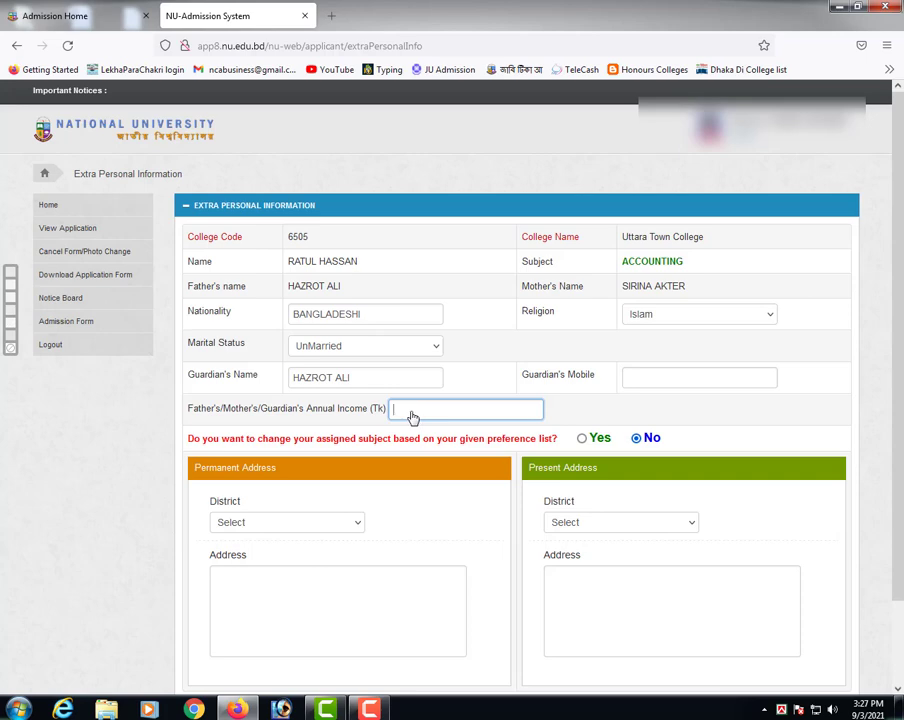
{"action": "left_click", "coordinate": [411, 417]}
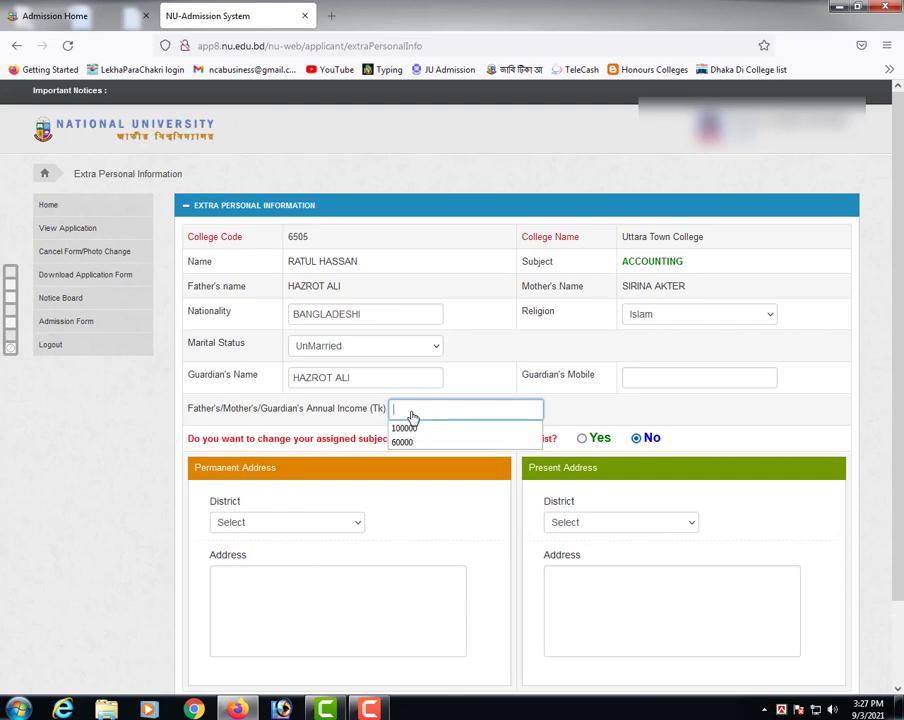
{"action": "left_click", "coordinate": [404, 428]}
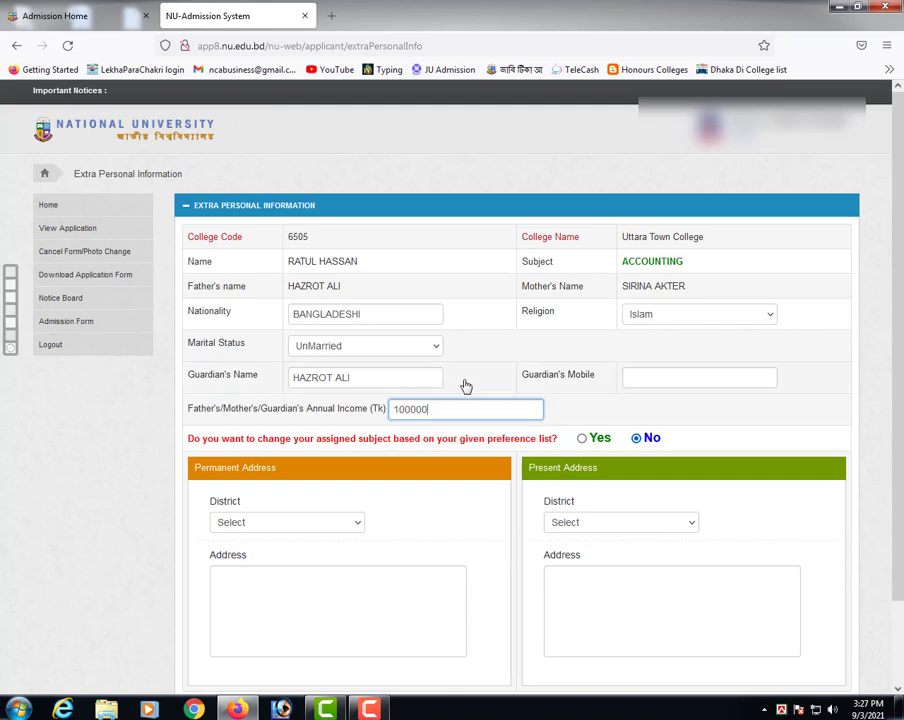
{"action": "left_click", "coordinate": [654, 378]}
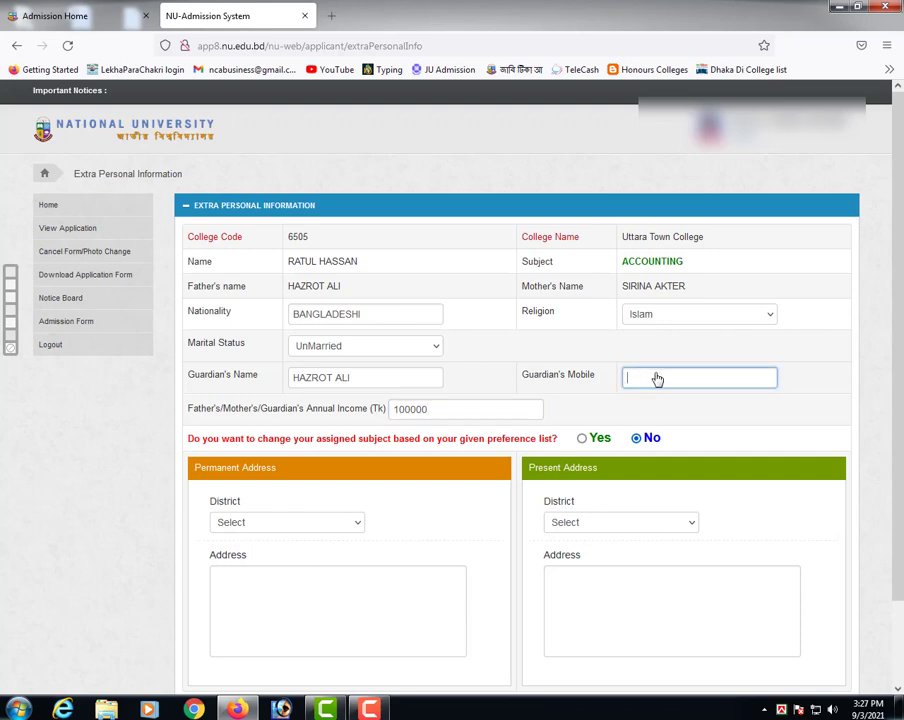
{"action": "left_click", "coordinate": [656, 379]}
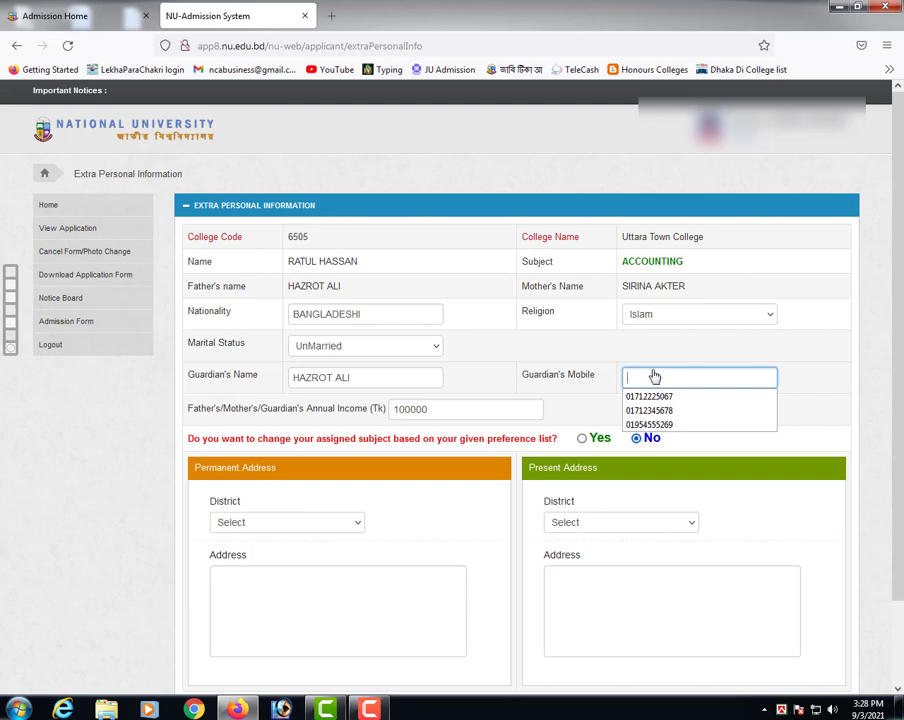
{"action": "left_click", "coordinate": [685, 419]}
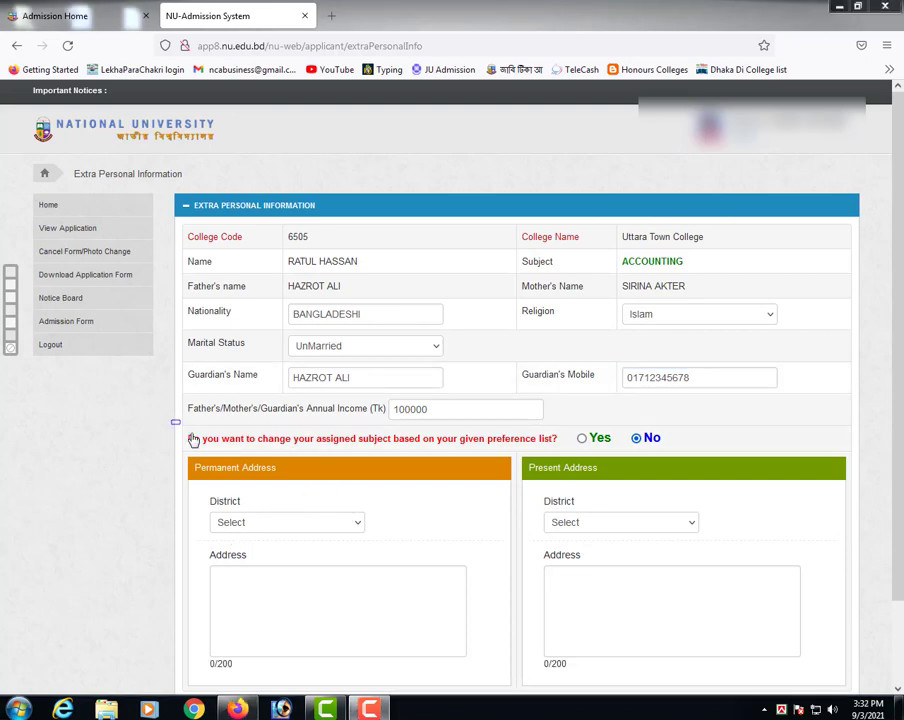
Check the assigned subject against the question about changing it by preference list, and answer No.
{"action": "mouse_move", "coordinate": [174, 424]}
{"action": "left_mouse_down"}
{"action": "mouse_move", "coordinate": [410, 464]}
{"action": "mouse_move", "coordinate": [707, 455]}
{"action": "left_mouse_up"}
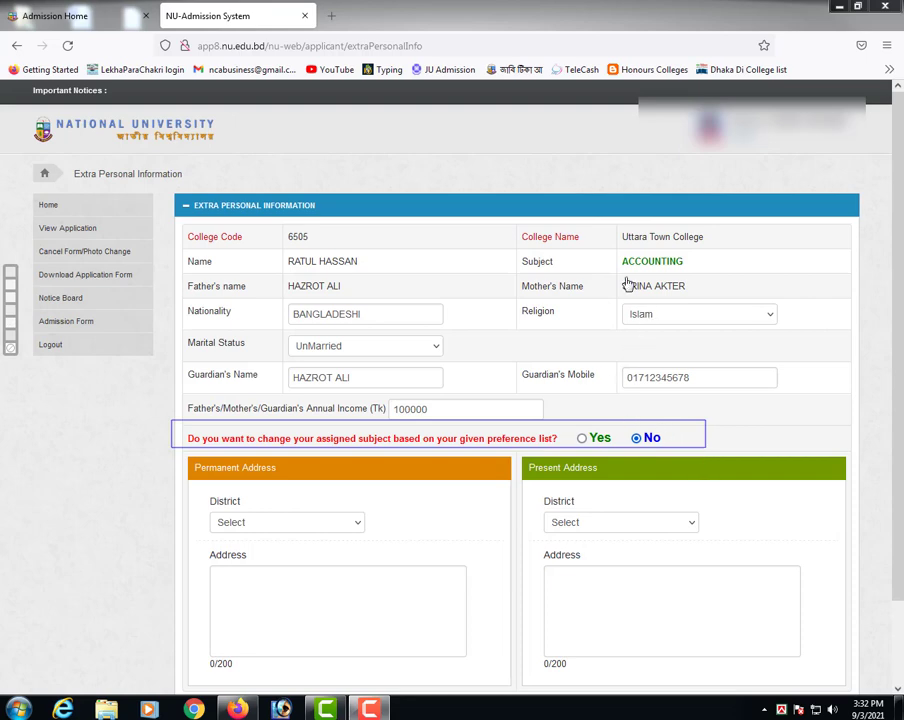
{"action": "left_click_drag", "start_coordinate": [616, 249], "coordinate": [701, 274]}
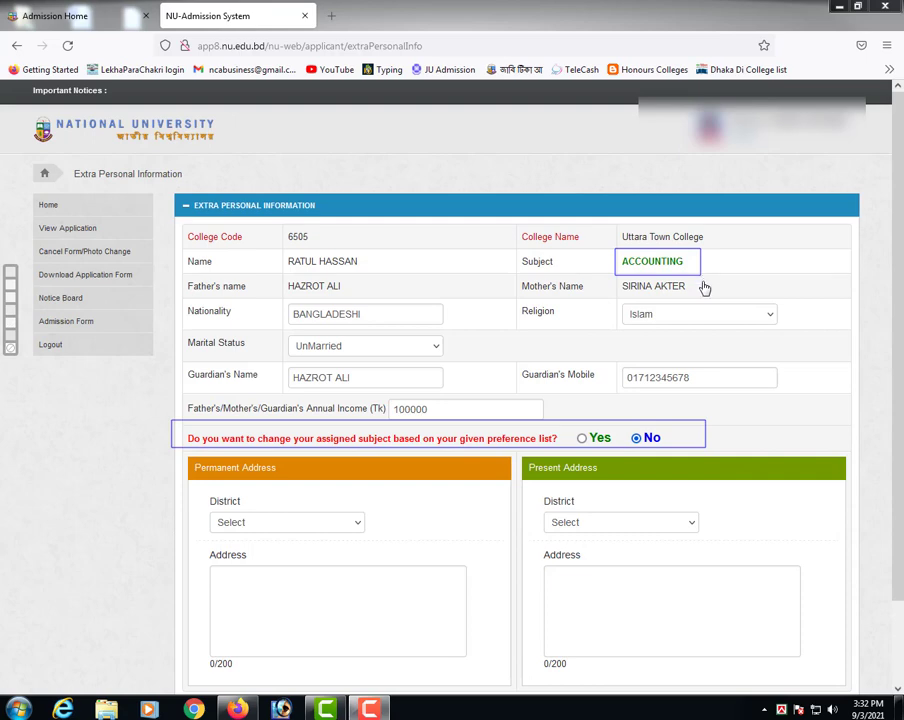
{"action": "mouse_move", "coordinate": [572, 421]}
{"action": "left_mouse_down"}
{"action": "mouse_move", "coordinate": [602, 452]}
{"action": "mouse_move", "coordinate": [657, 447]}
{"action": "left_mouse_up"}
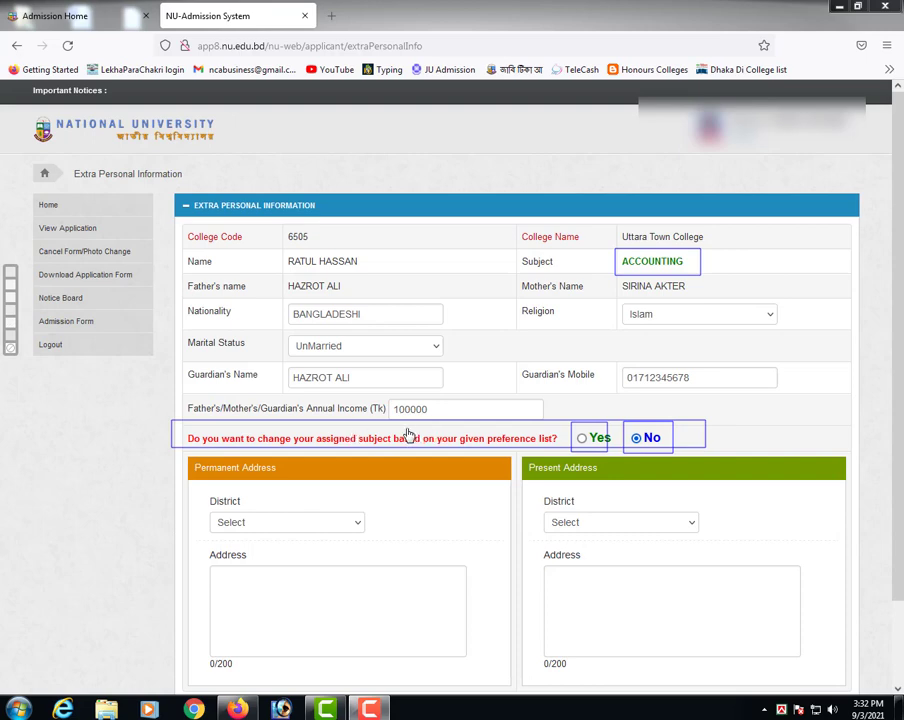
{"action": "left_click_drag", "start_coordinate": [394, 428], "coordinate": [568, 455]}
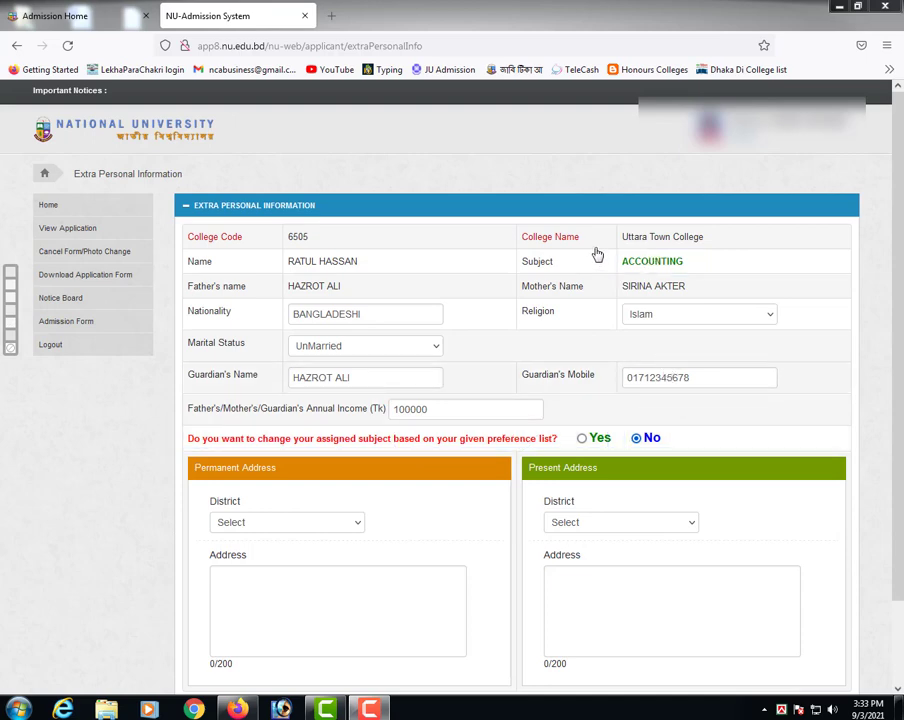
{"action": "left_click_drag", "start_coordinate": [600, 246], "coordinate": [714, 277]}
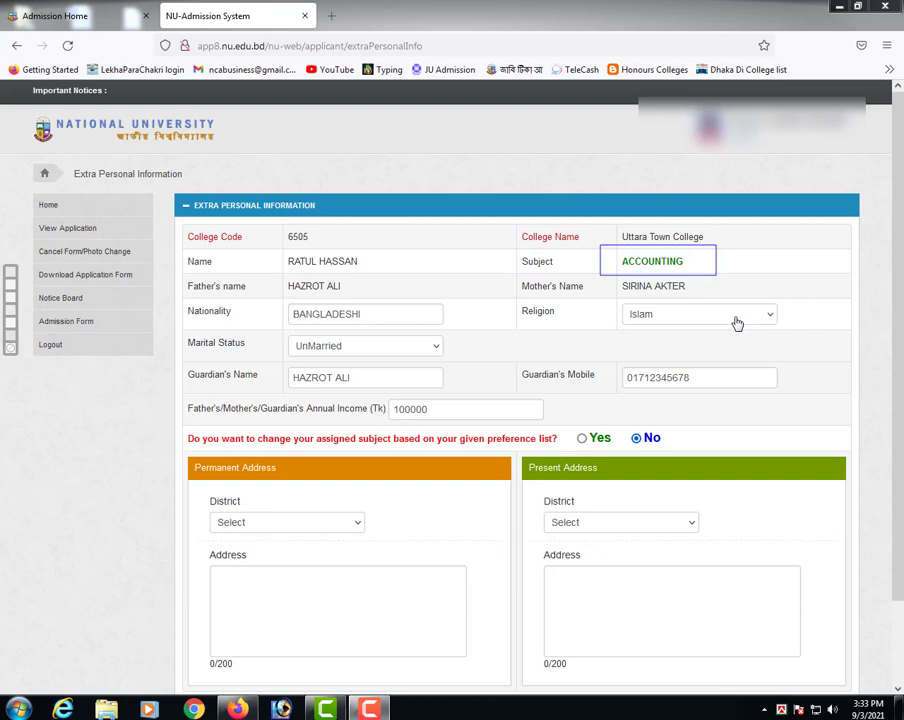
{"action": "left_click_drag", "start_coordinate": [617, 426], "coordinate": [673, 450]}
{"action": "left_click_drag", "start_coordinate": [601, 244], "coordinate": [631, 262]}
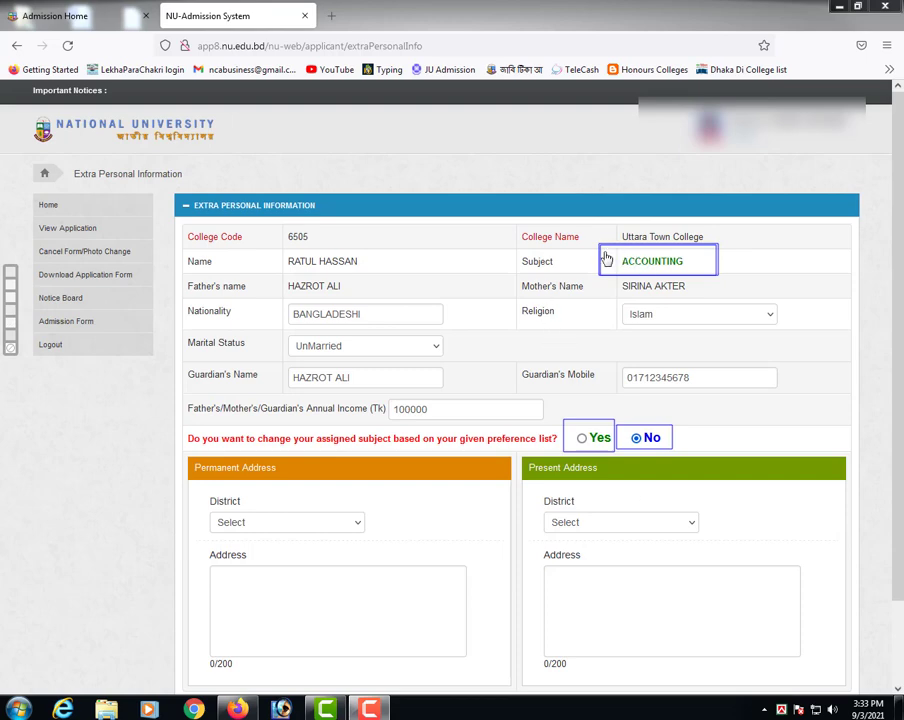
{"action": "left_click_drag", "start_coordinate": [603, 251], "coordinate": [704, 274]}
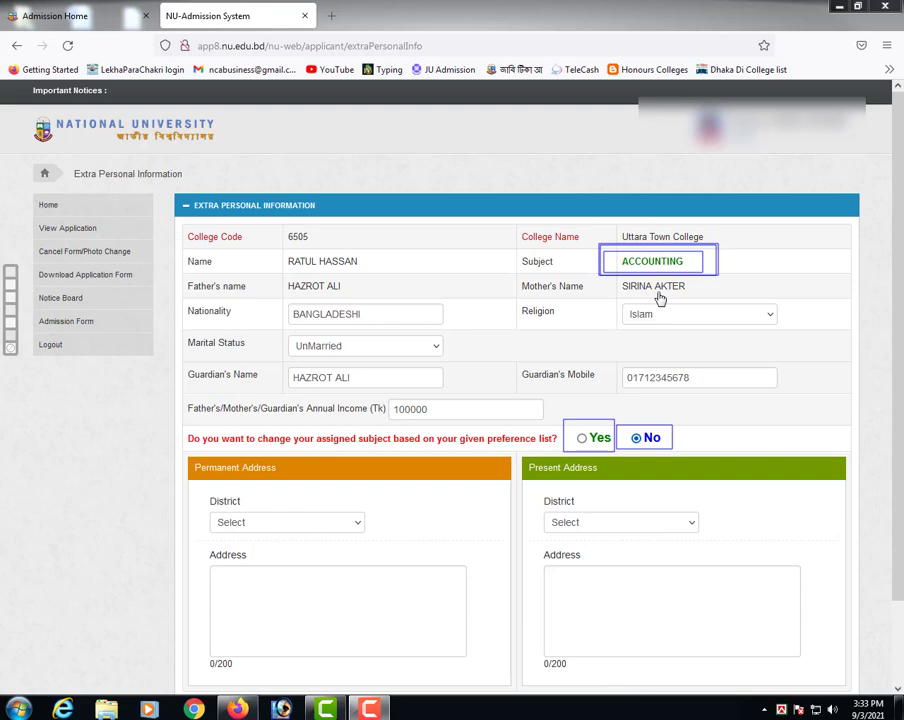
{"action": "left_click", "coordinate": [636, 437]}
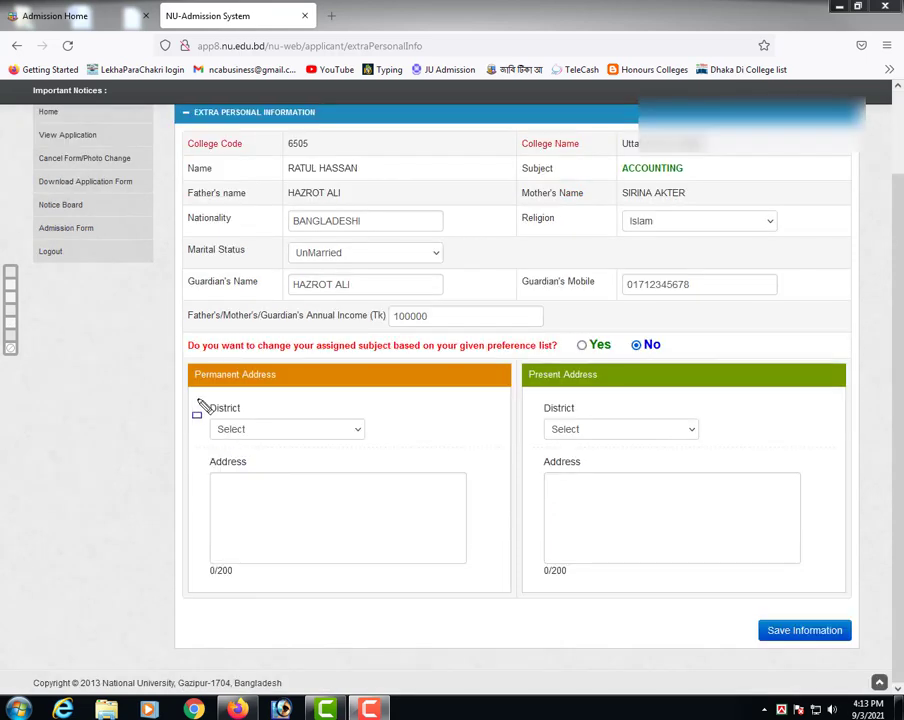
Set the permanent address district to Dhaka and fill in the permanent address text.
{"action": "mouse_move", "coordinate": [182, 362]}
{"action": "left_mouse_down"}
{"action": "mouse_move", "coordinate": [290, 466]}
{"action": "mouse_move", "coordinate": [504, 621]}
{"action": "left_mouse_up"}
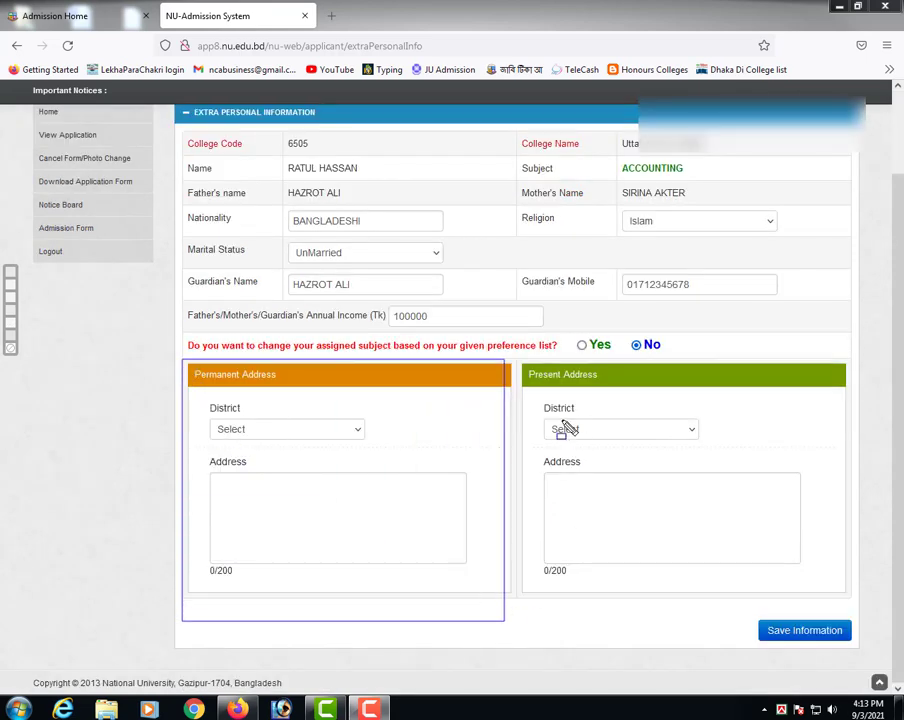
{"action": "left_click_drag", "start_coordinate": [513, 356], "coordinate": [838, 607]}
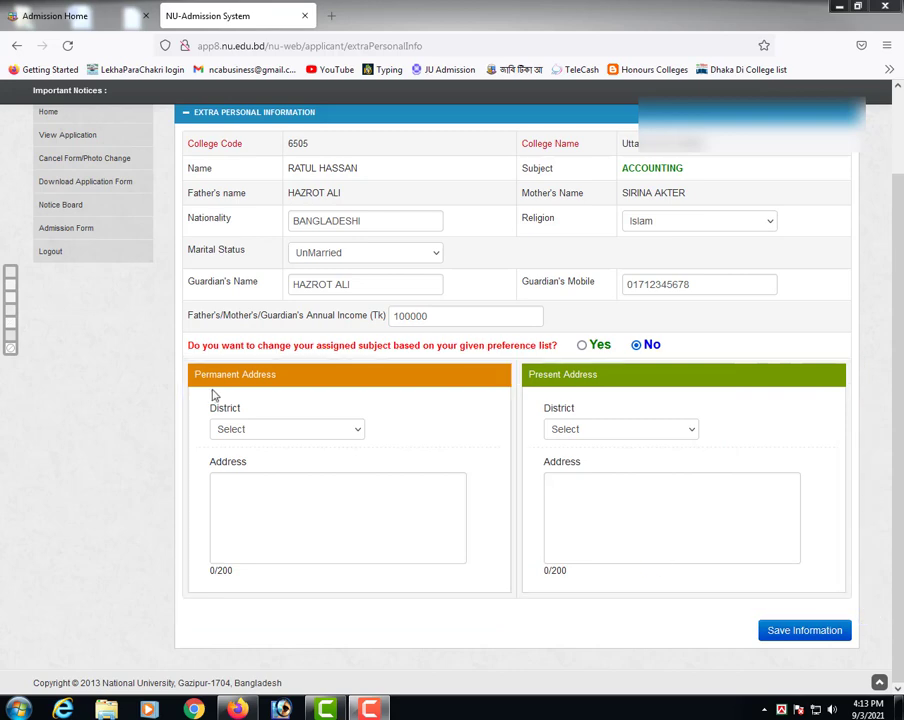
{"action": "left_click", "coordinate": [240, 428]}
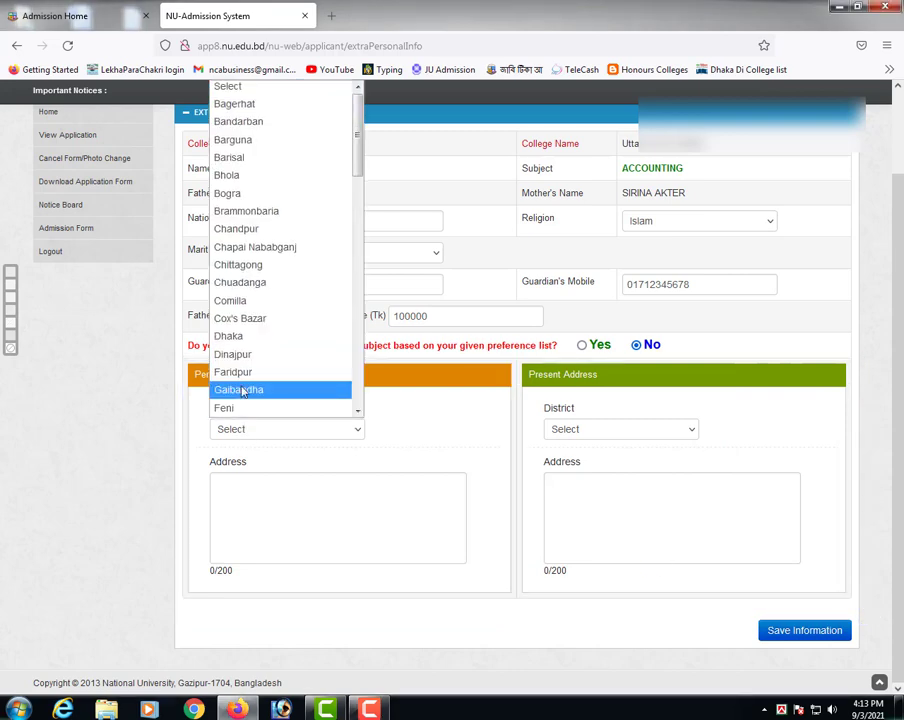
{"action": "left_click", "coordinate": [240, 336]}
{"action": "left_click", "coordinate": [252, 483]}
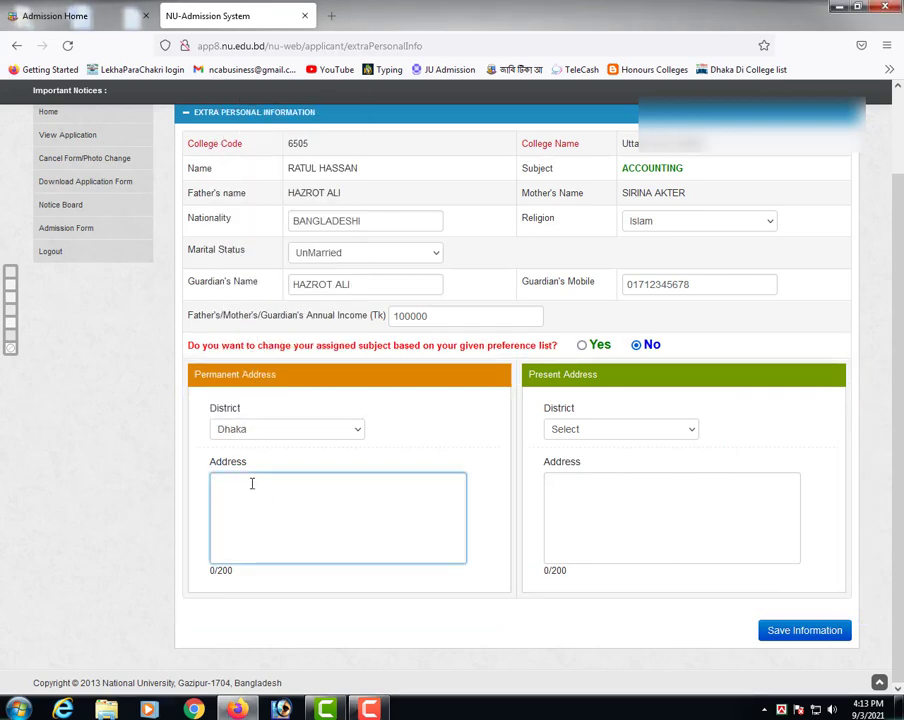
{"action": "type", "text": "Gusl  12"}
{"action": "key", "text": "BackSpace"}
{"action": "key", "text": "BackSpace"}
Set the present address district to Dhaka and fill in the present address text.
{"action": "left_click", "coordinate": [564, 430]}
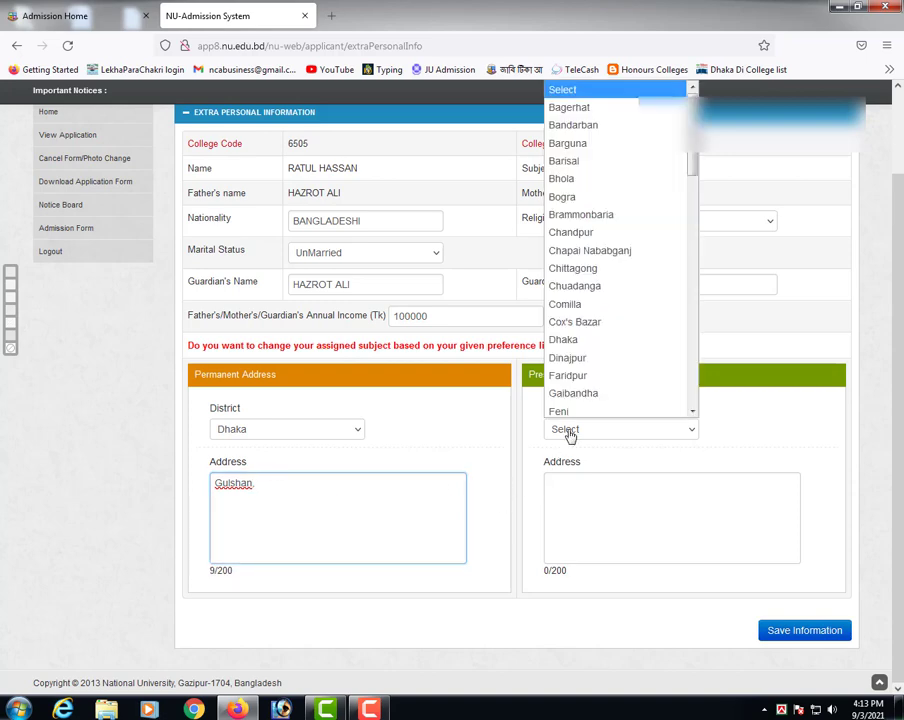
{"action": "key", "text": "Escape"}
{"action": "key", "text": "d"}
{"action": "left_click", "coordinate": [566, 480]}
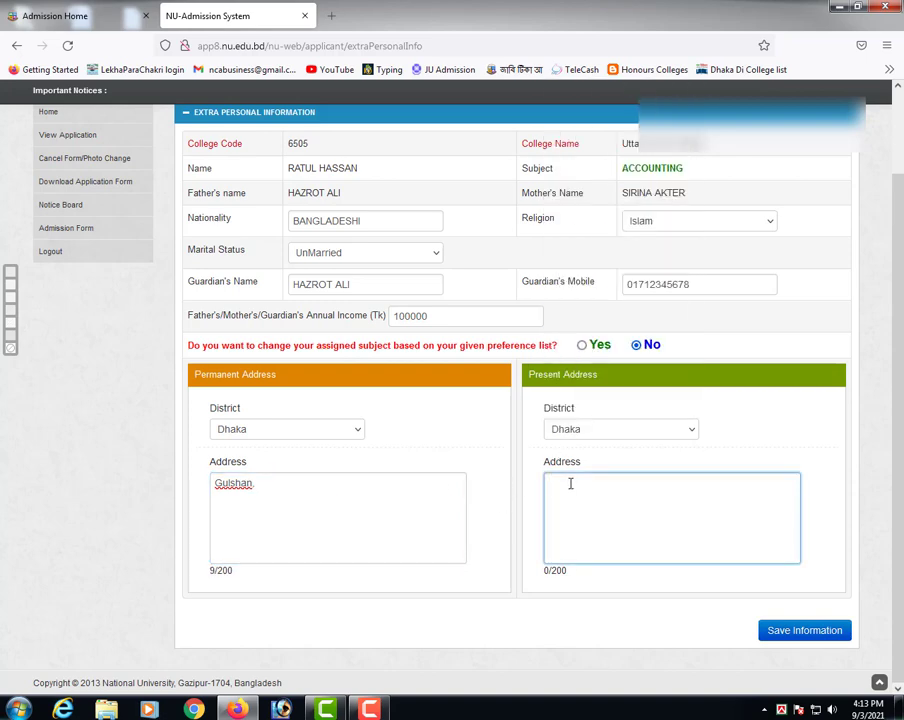
{"action": "type", "text": "Gulshan"}
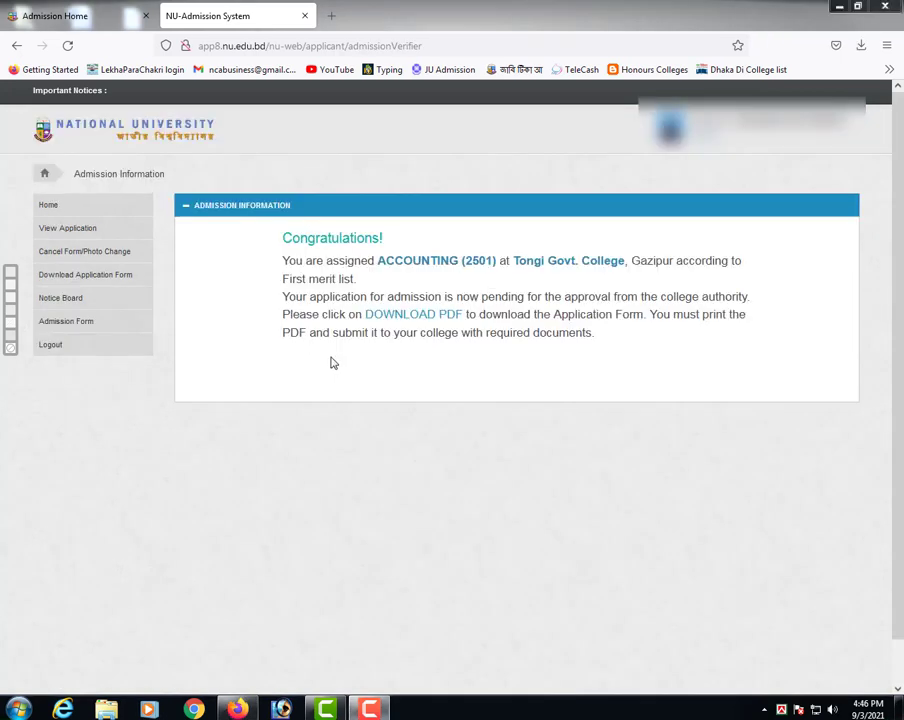
Download the application form PDF offered in the admission information and save AdmissionForm.pdf as a file.
{"action": "mouse_move", "coordinate": [251, 227]}
{"action": "left_mouse_down"}
{"action": "mouse_move", "coordinate": [592, 352]}
{"action": "mouse_move", "coordinate": [779, 373]}
{"action": "left_mouse_up"}
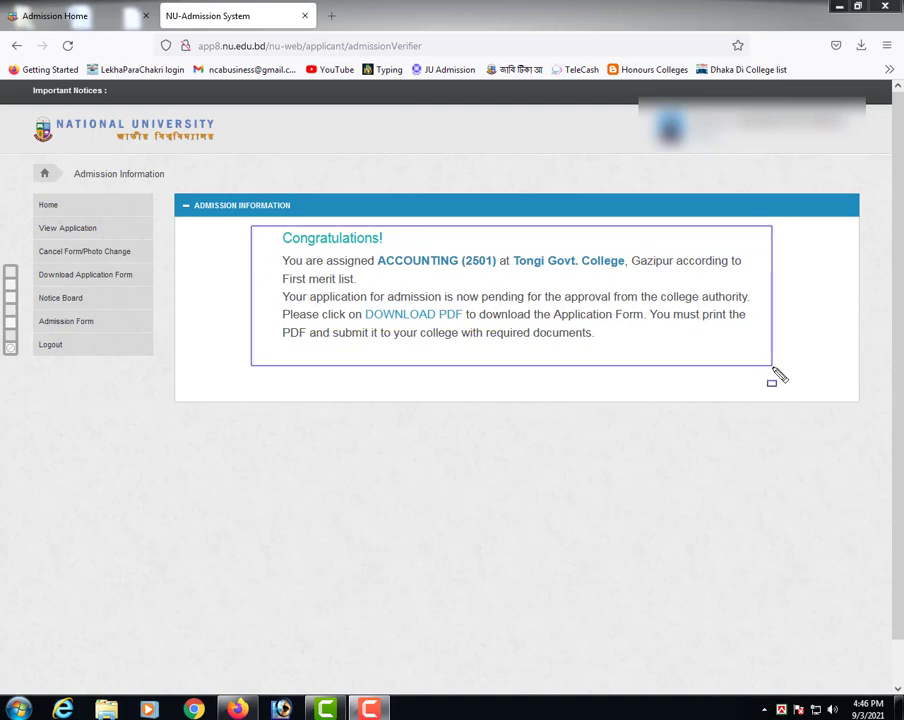
{"action": "left_click_drag", "start_coordinate": [341, 299], "coordinate": [472, 329]}
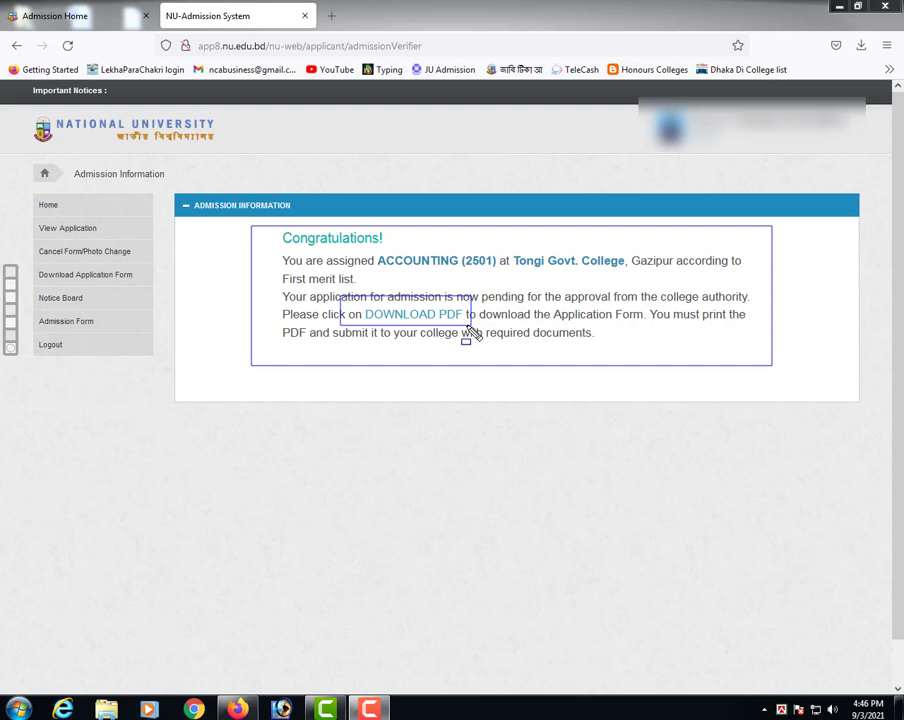
{"action": "left_click", "coordinate": [413, 320]}
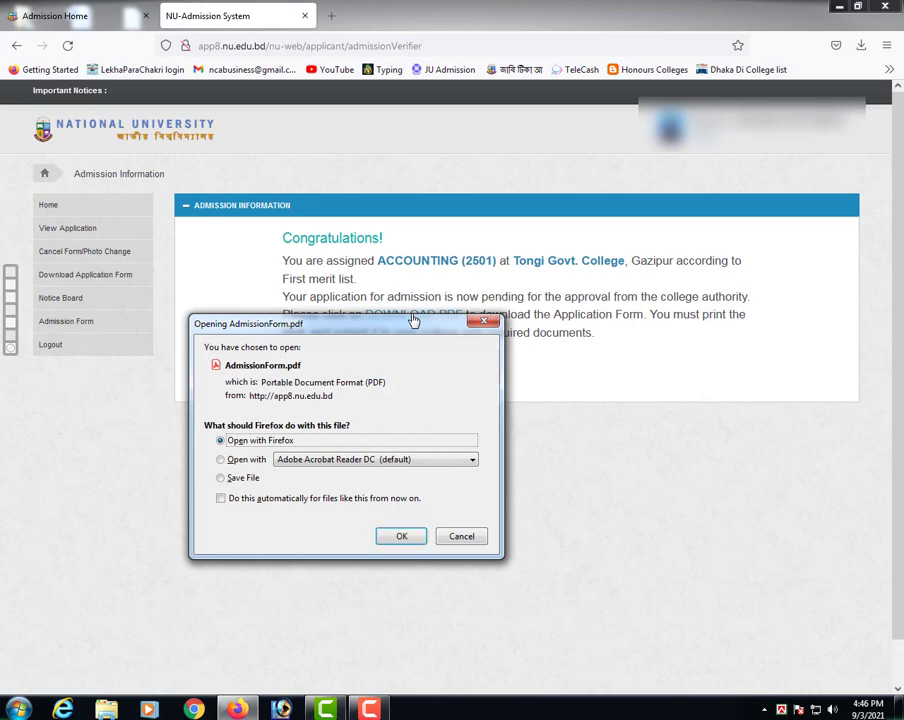
{"action": "left_click_drag", "start_coordinate": [407, 327], "coordinate": [459, 361]}
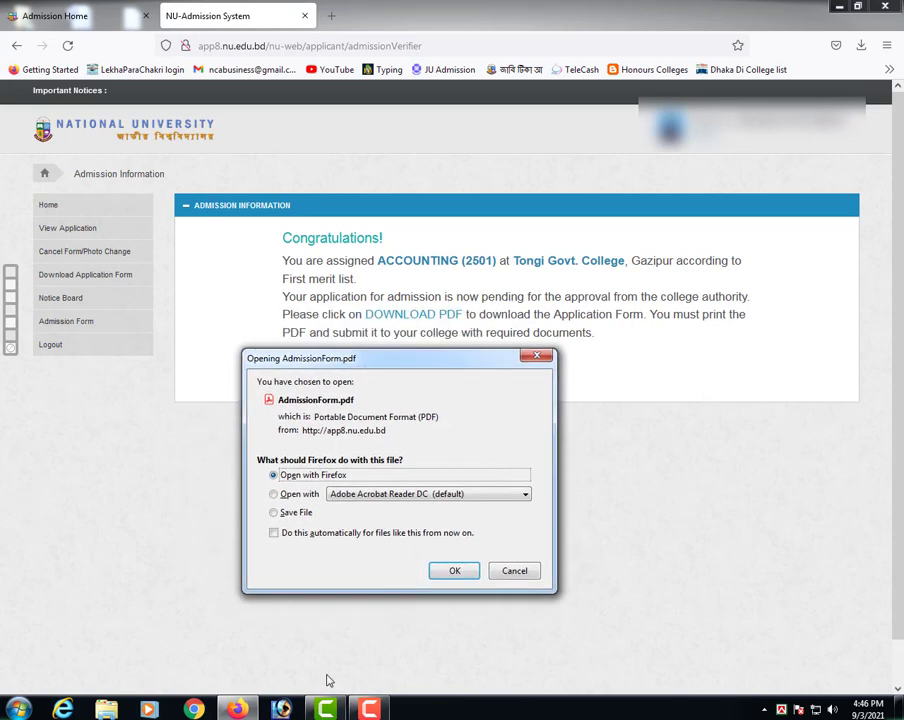
{"action": "left_click", "coordinate": [290, 514]}
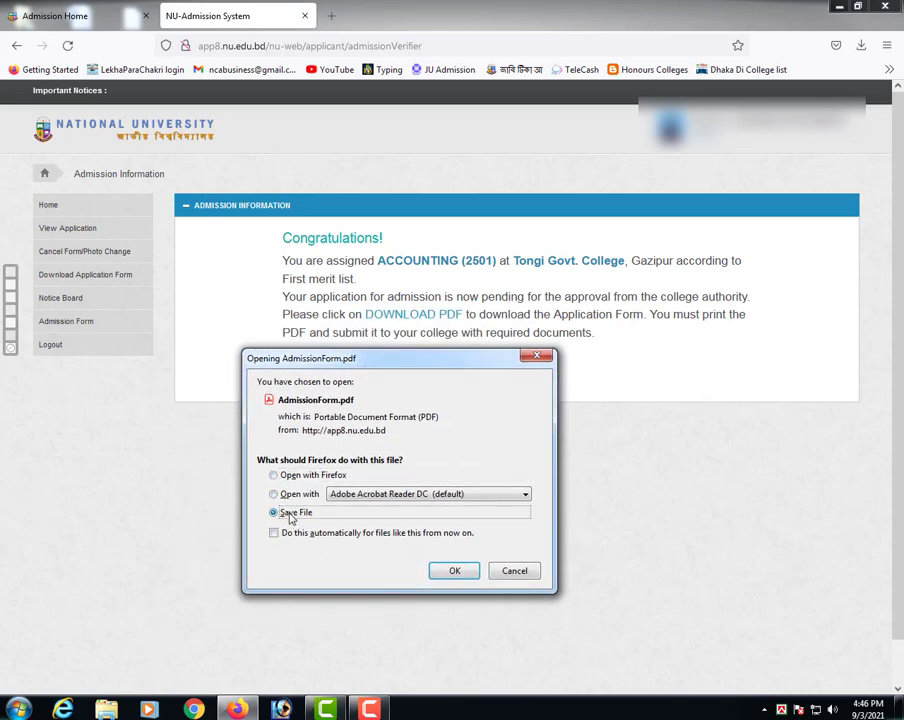
{"action": "left_click", "coordinate": [272, 512]}
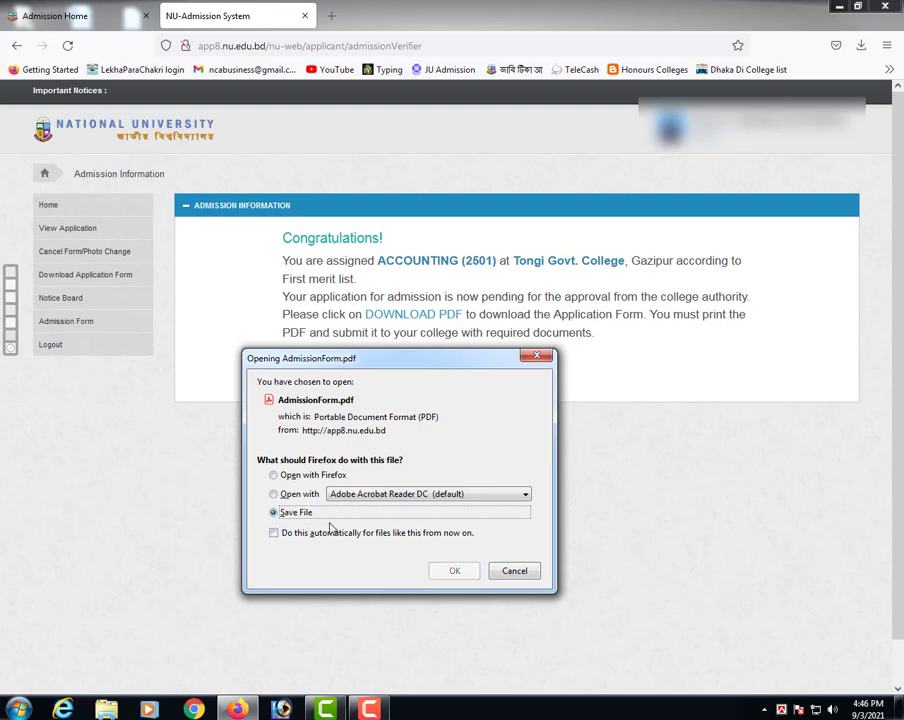
{"action": "left_click", "coordinate": [340, 492]}
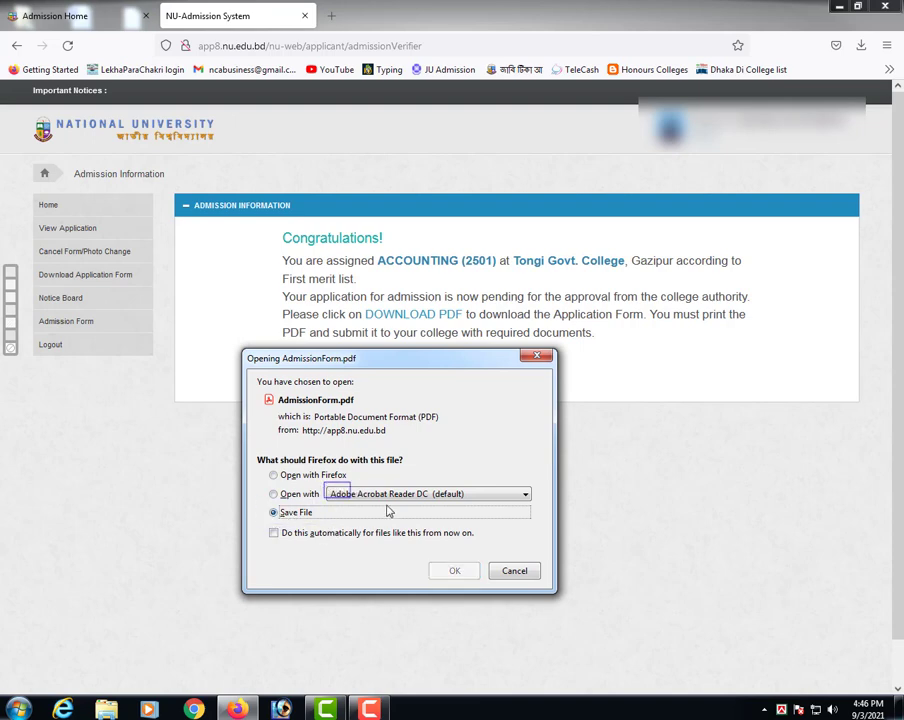
{"action": "left_click", "coordinate": [515, 512]}
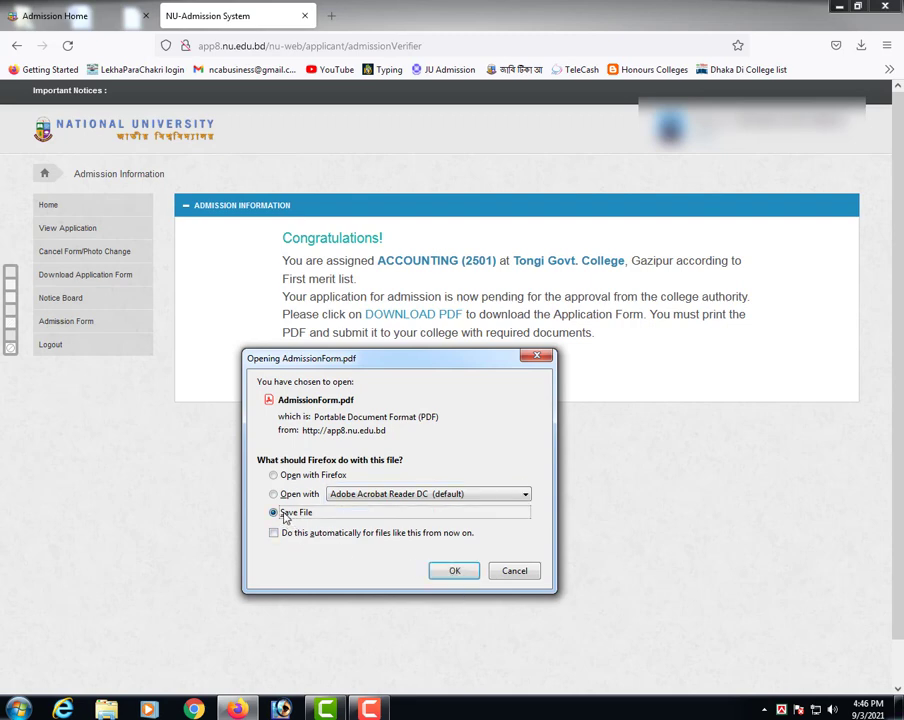
{"action": "left_click", "coordinate": [456, 572]}
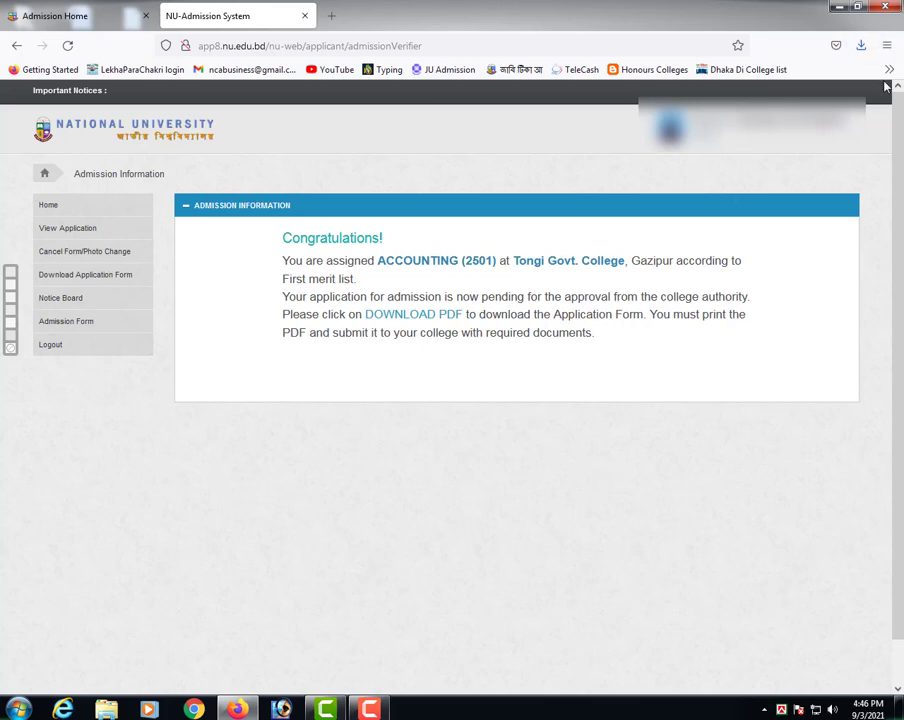
Open the downloaded AdmissionForm(2).pdf and look through its student's copy and college copy.
{"action": "left_click", "coordinate": [861, 45]}
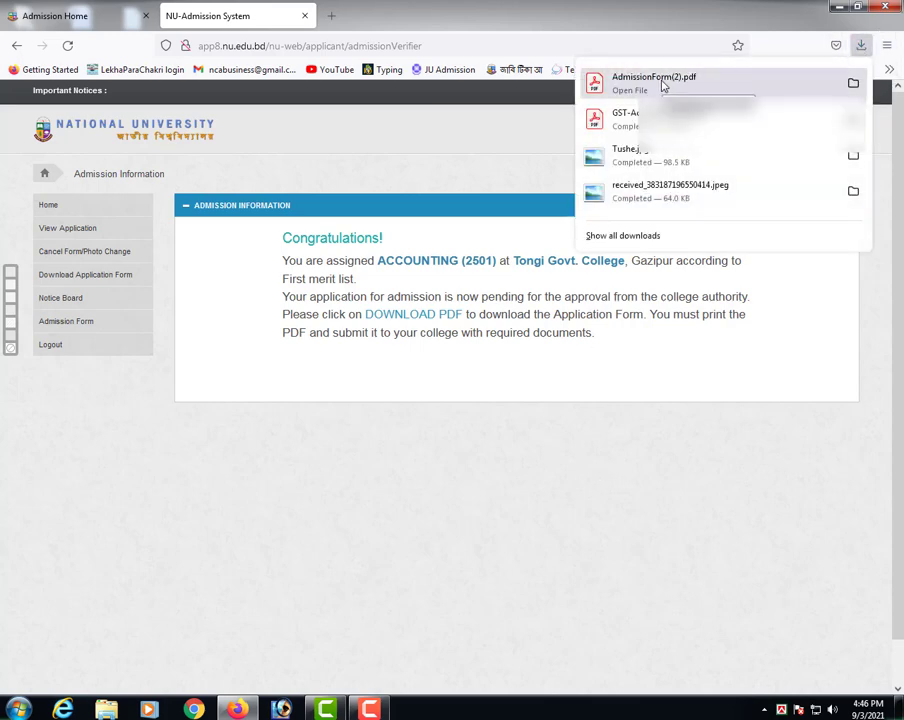
{"action": "left_click", "coordinate": [661, 87]}
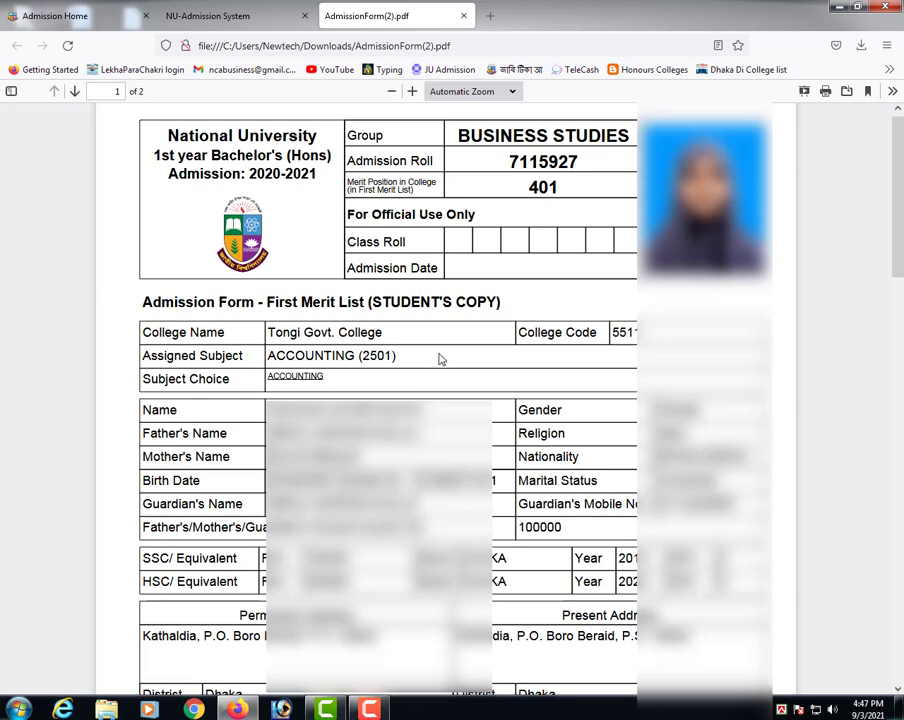
{"action": "scroll", "coordinate": [440, 358], "scroll_direction": "down", "scroll_amount": 5}
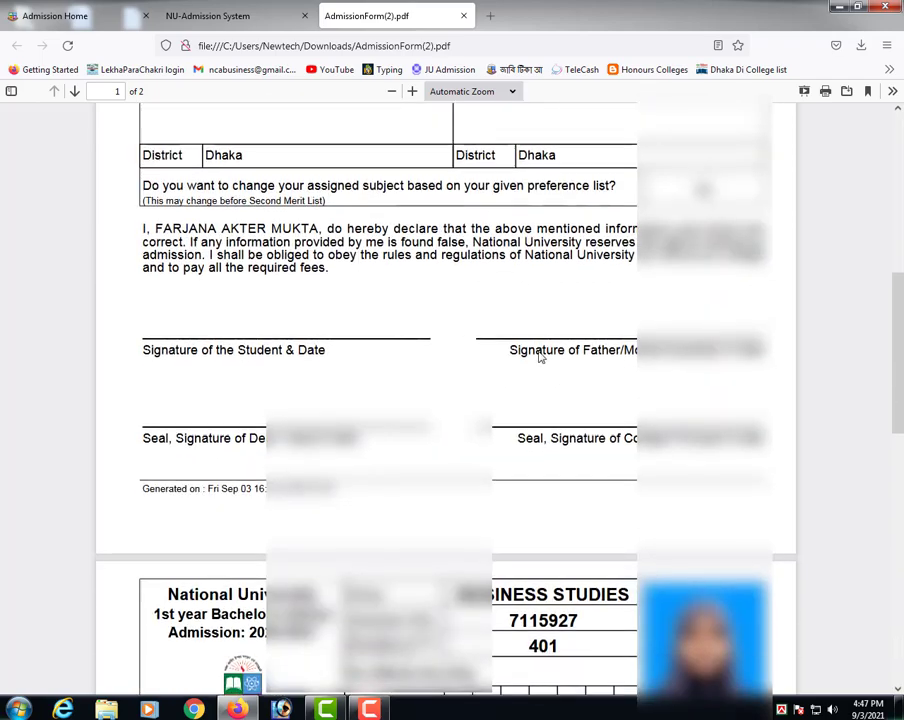
{"action": "scroll", "coordinate": [536, 364], "scroll_direction": "down", "scroll_amount": 5}
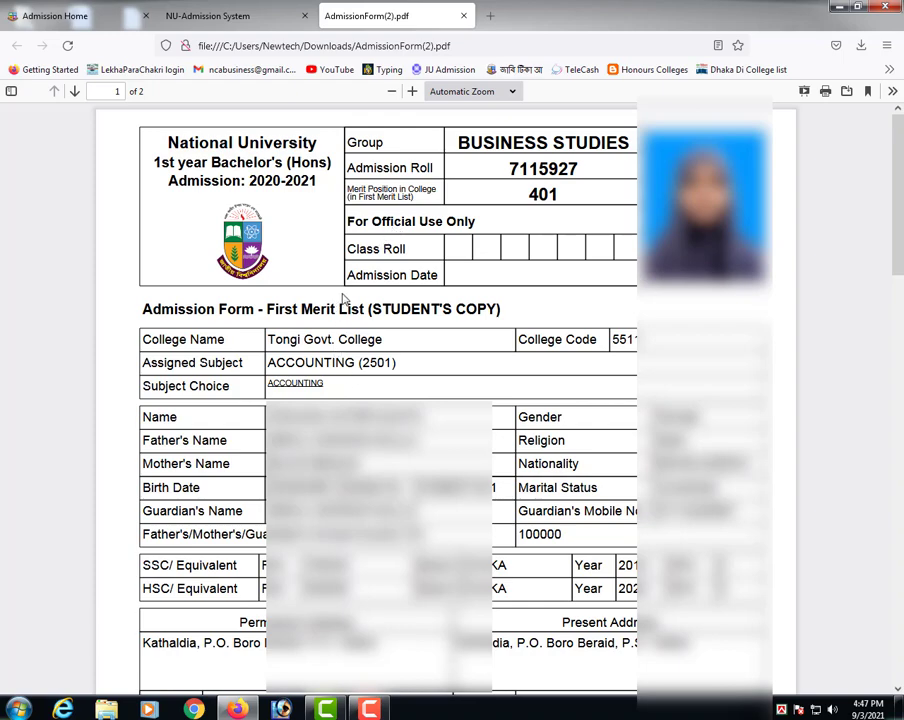
{"action": "left_click_drag", "start_coordinate": [363, 293], "coordinate": [517, 327]}
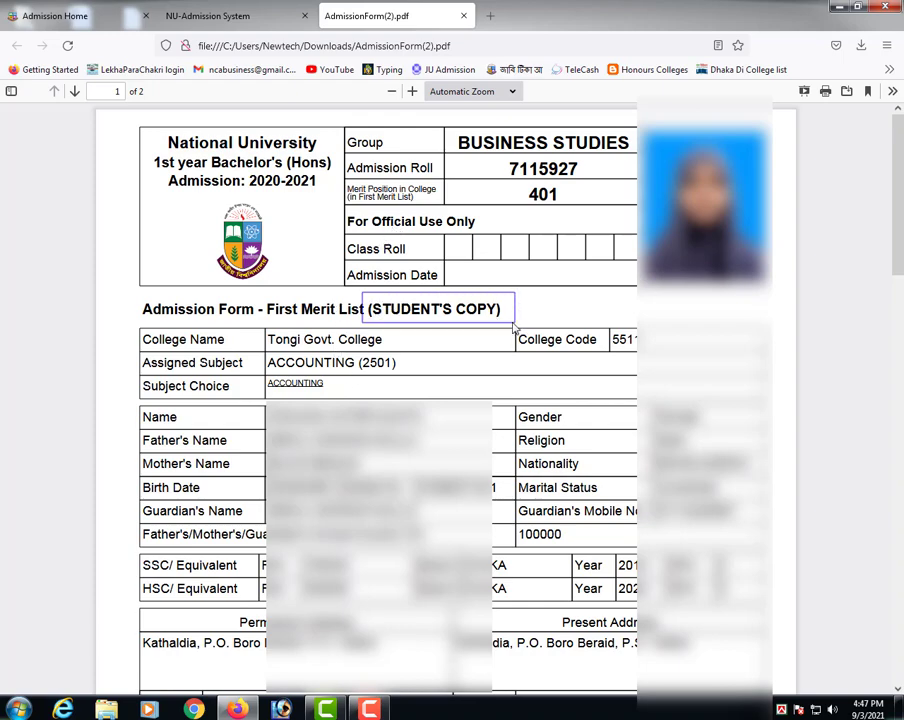
{"action": "scroll", "coordinate": [545, 357], "scroll_direction": "down", "scroll_amount": 1}
{"action": "scroll", "coordinate": [492, 430], "scroll_direction": "up", "scroll_amount": 3}
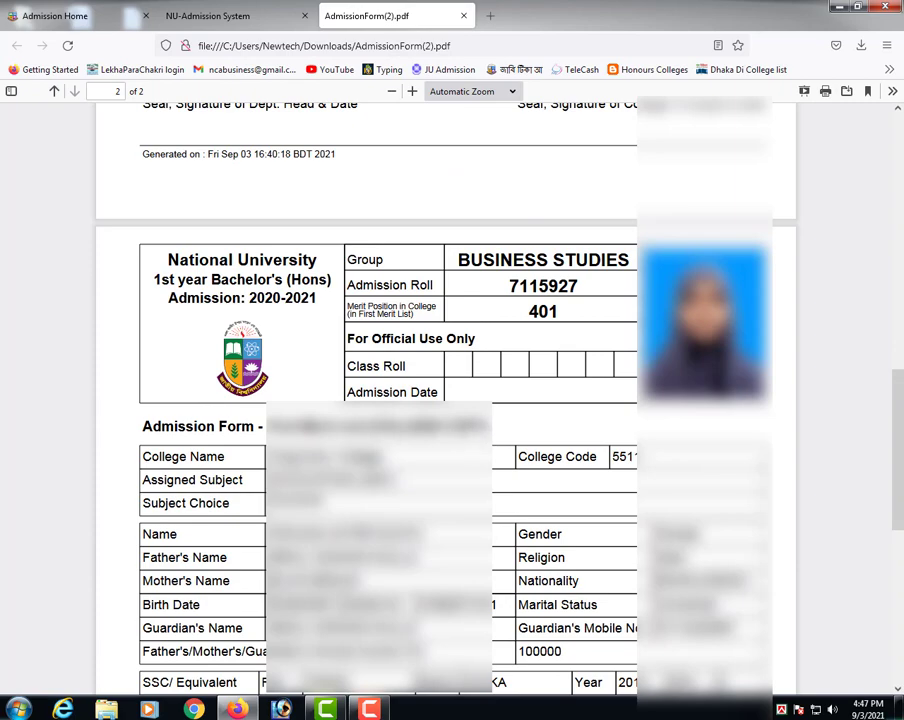
{"action": "scroll", "coordinate": [609, 421], "scroll_direction": "up", "scroll_amount": 3}
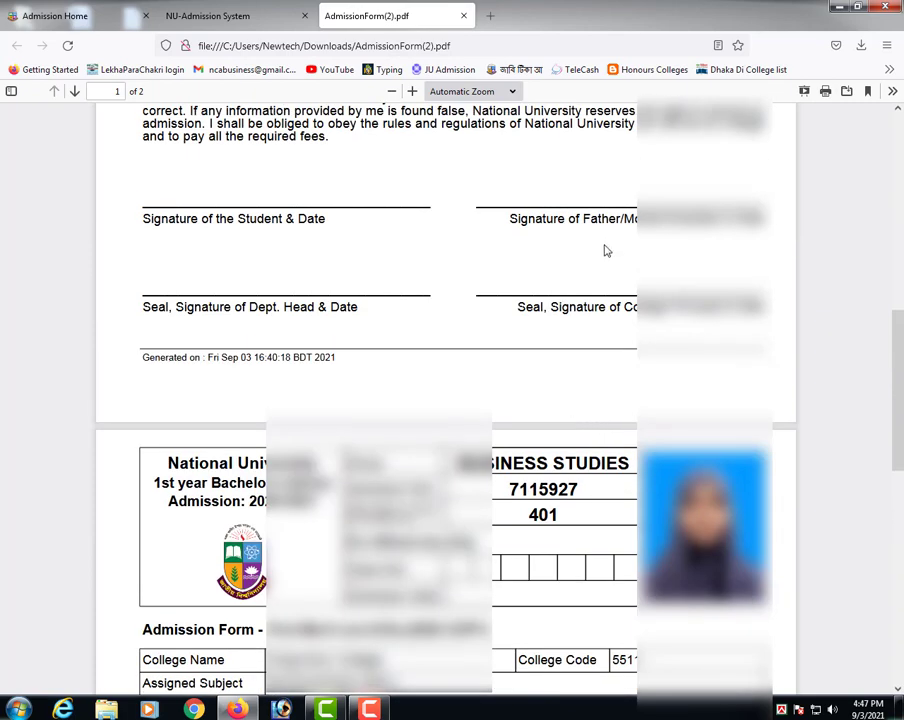
Examine the student, guardian, department head and college signature areas on both copies of the admission form.
{"action": "mouse_move", "coordinate": [122, 170]}
{"action": "left_mouse_down"}
{"action": "mouse_move", "coordinate": [776, 266]}
{"action": "mouse_move", "coordinate": [792, 253]}
{"action": "left_mouse_up"}
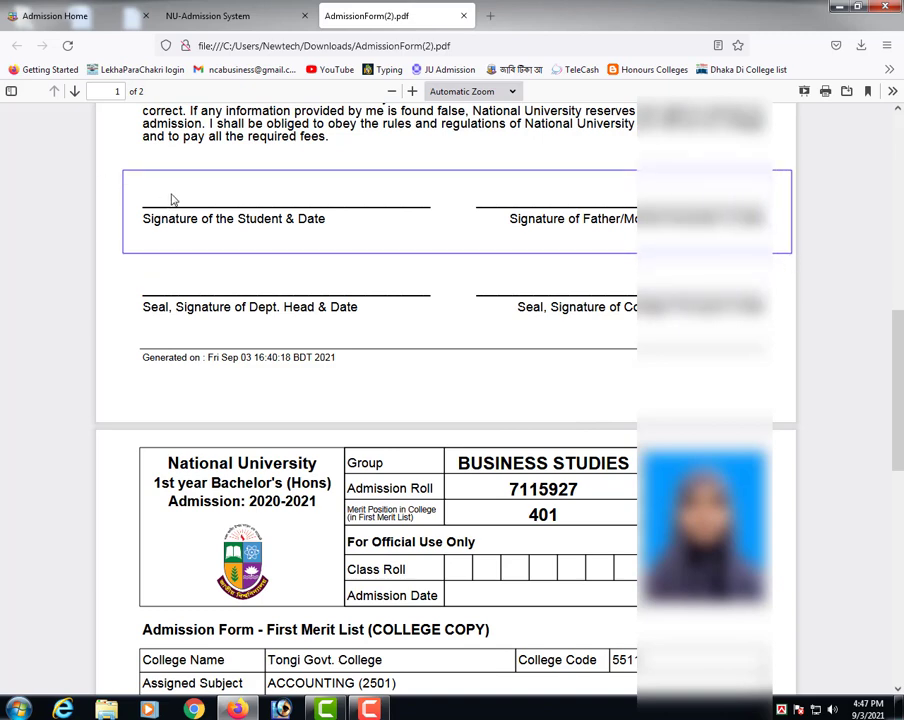
{"action": "left_click_drag", "start_coordinate": [160, 172], "coordinate": [345, 199]}
{"action": "mouse_move", "coordinate": [481, 172]}
{"action": "left_mouse_down"}
{"action": "mouse_move", "coordinate": [524, 184]}
{"action": "mouse_move", "coordinate": [772, 202]}
{"action": "left_mouse_up"}
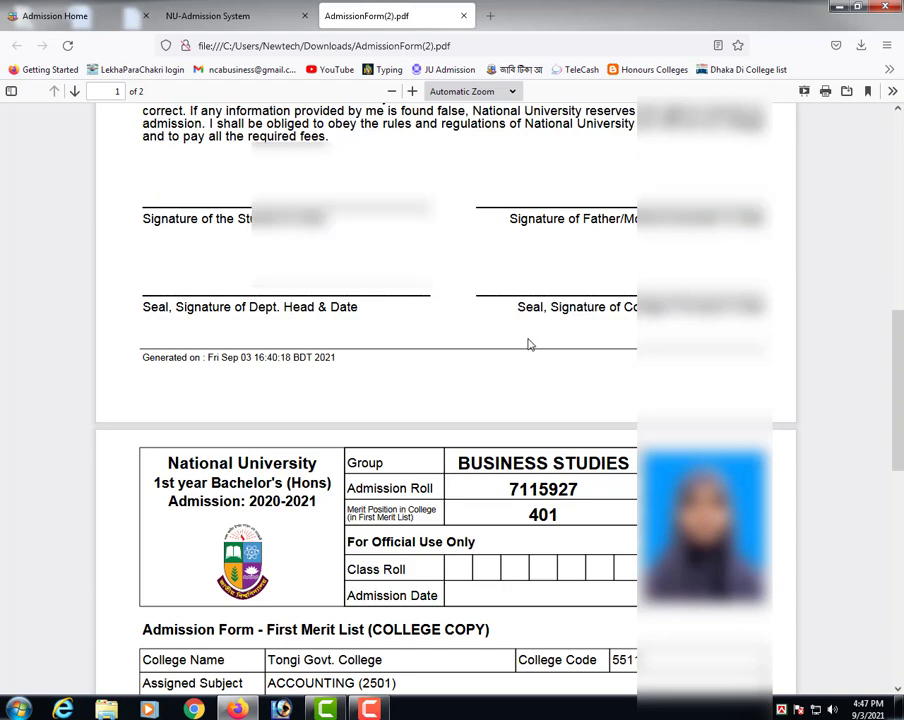
{"action": "scroll", "coordinate": [533, 344], "scroll_direction": "down", "scroll_amount": 8}
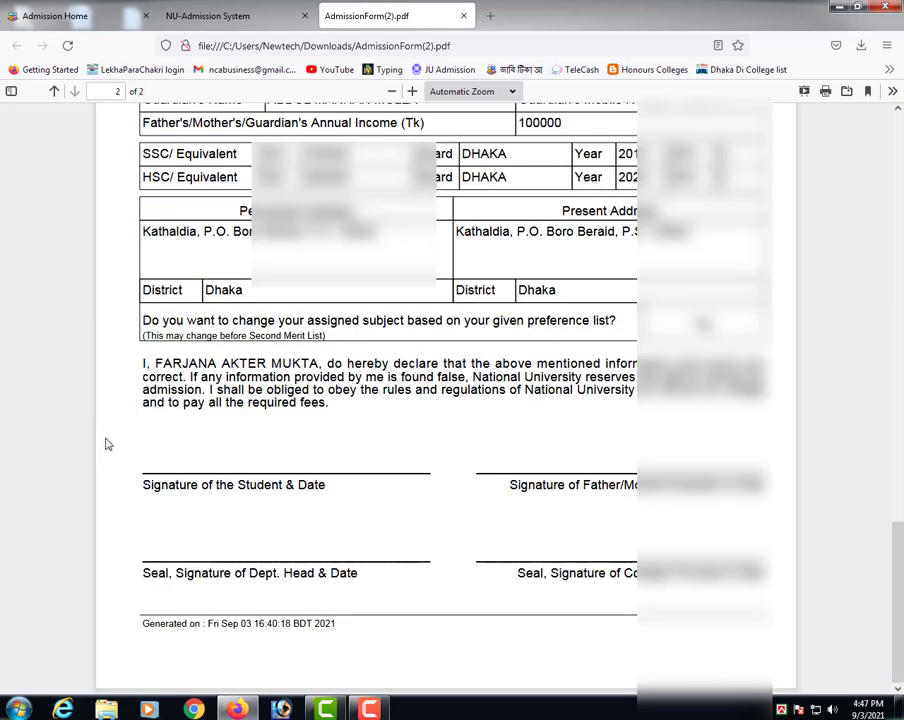
{"action": "left_click_drag", "start_coordinate": [107, 444], "coordinate": [796, 511]}
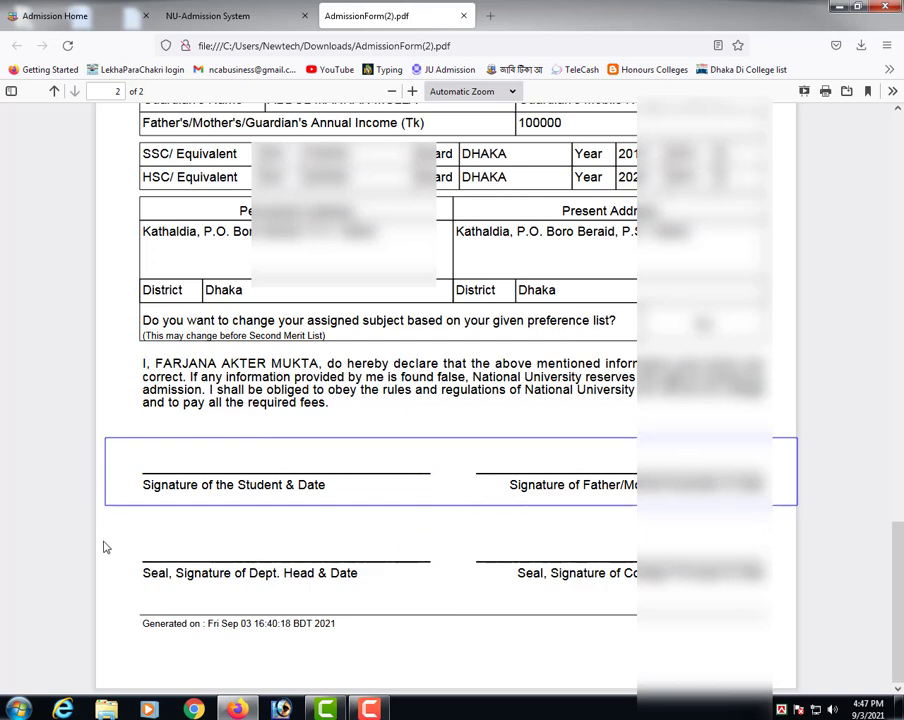
{"action": "left_click_drag", "start_coordinate": [105, 542], "coordinate": [804, 645]}
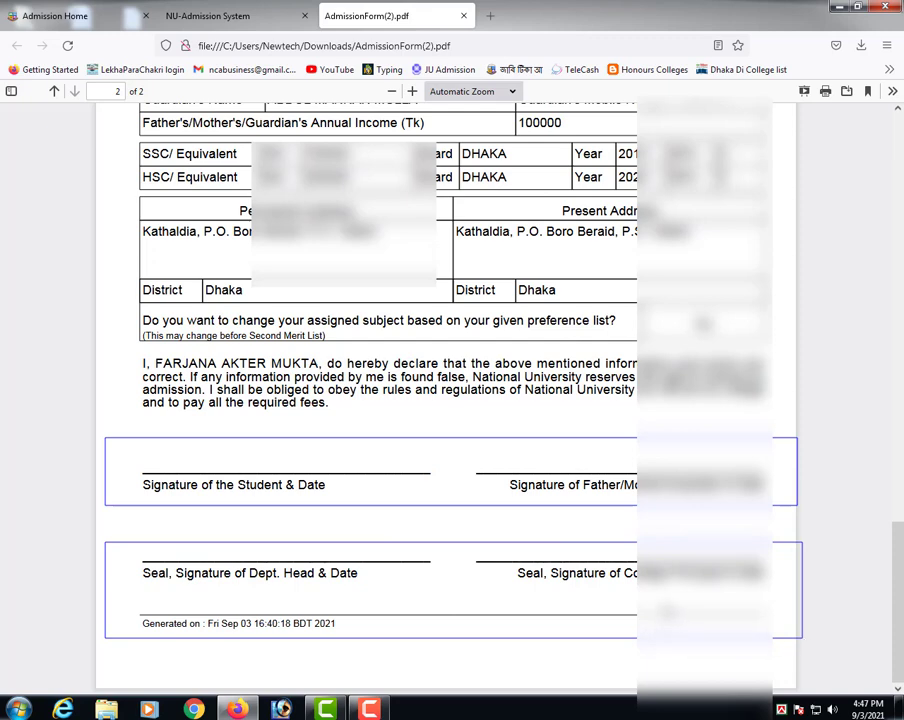
{"action": "scroll", "coordinate": [616, 478], "scroll_direction": "up", "scroll_amount": 15}
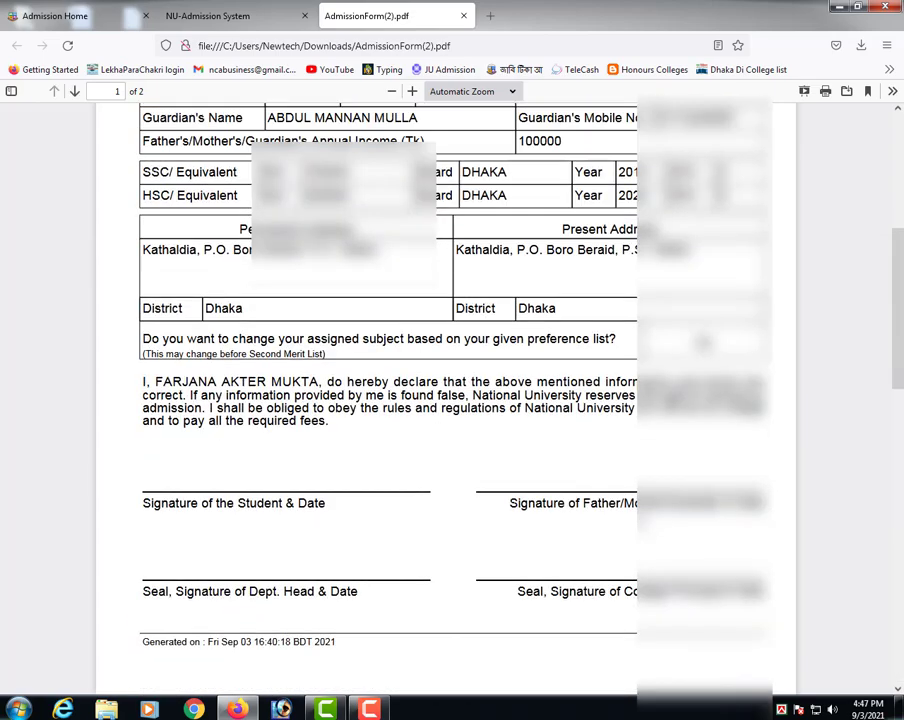